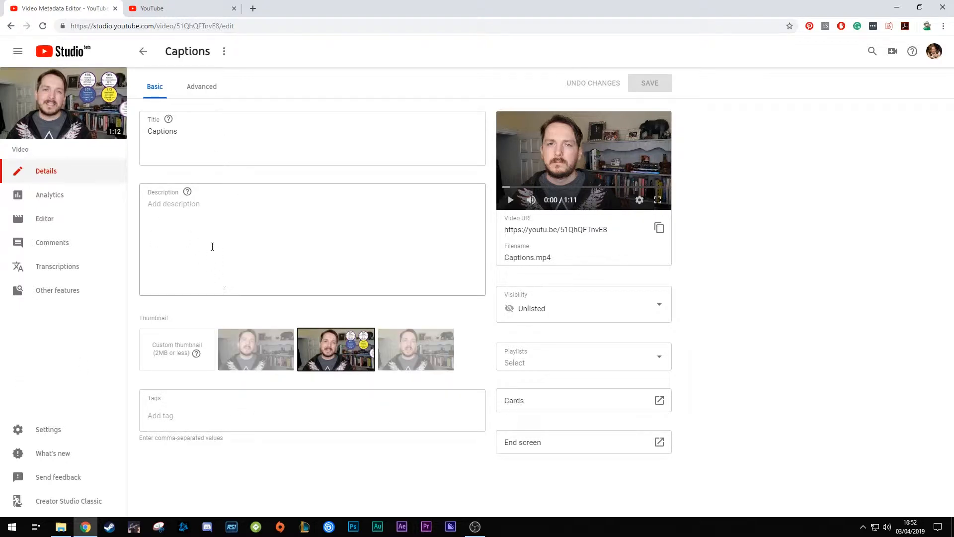
Open the published automatic English subtitles from the Captions video's transcriptions and close the extra browser page
left_click(85, 273)
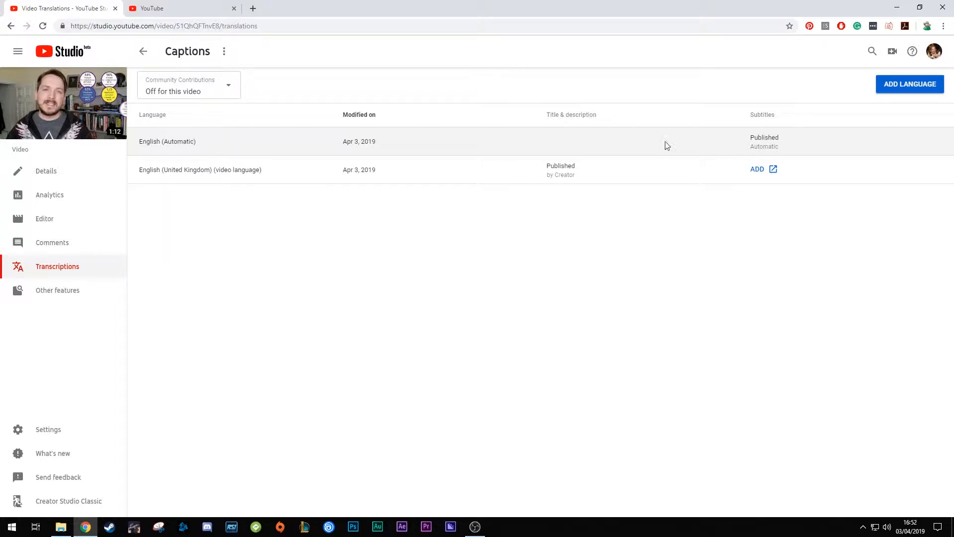
left_click(766, 142)
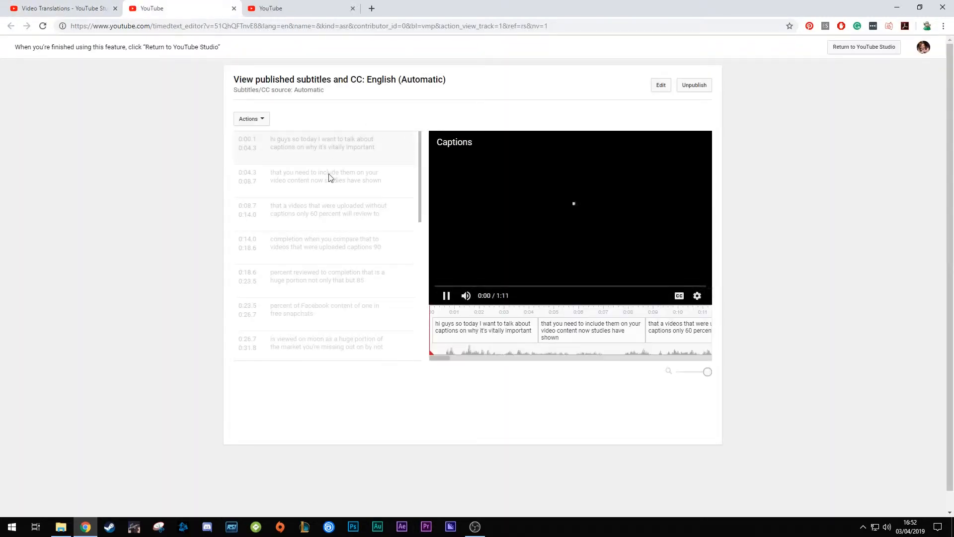
left_click(352, 8)
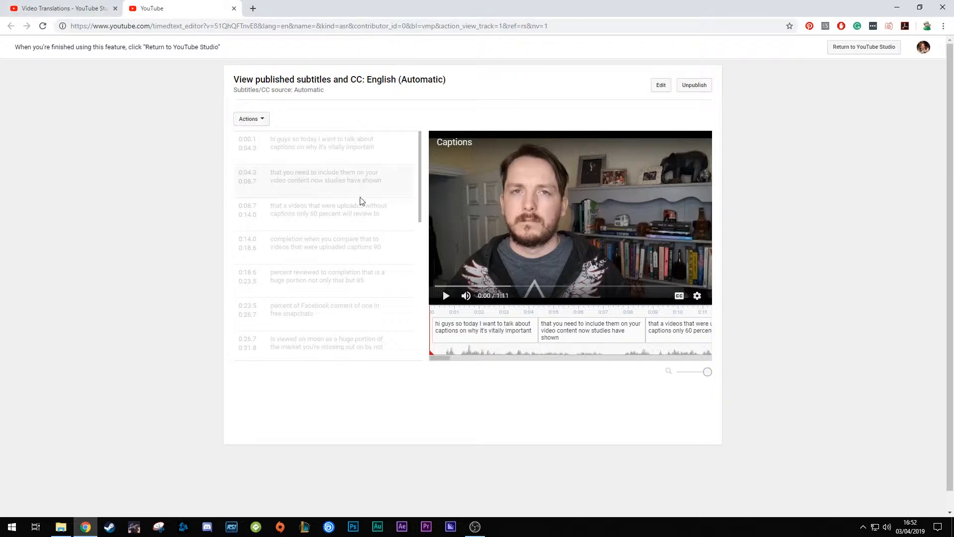
Look through the automatic English captions and their timeline, and open them for editing
left_click_drag(419, 144, 410, 316)
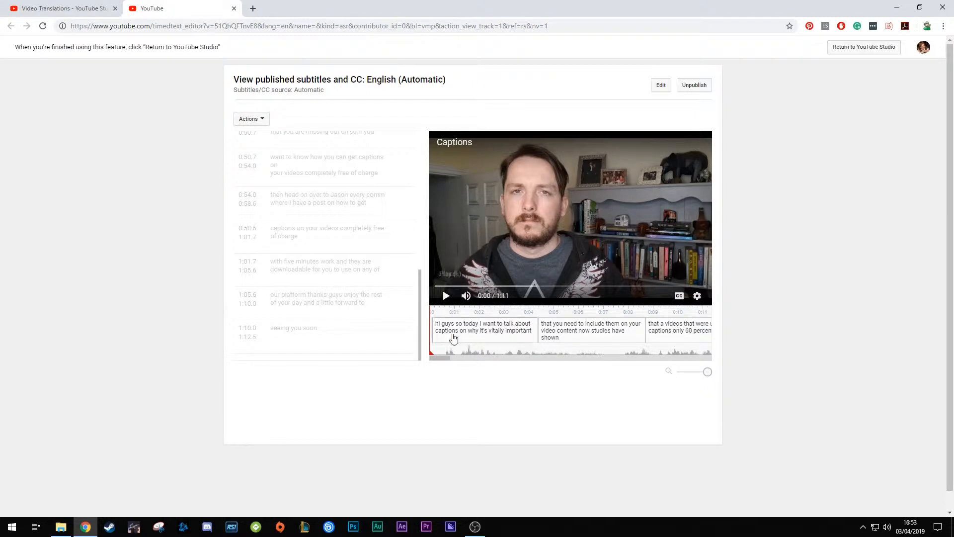
left_click_drag(431, 356, 704, 355)
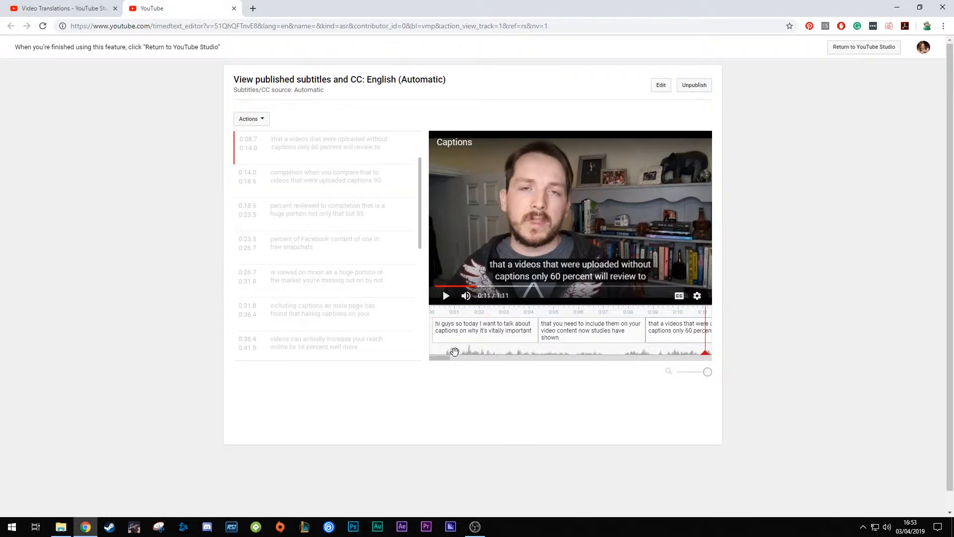
left_click_drag(441, 360, 507, 352)
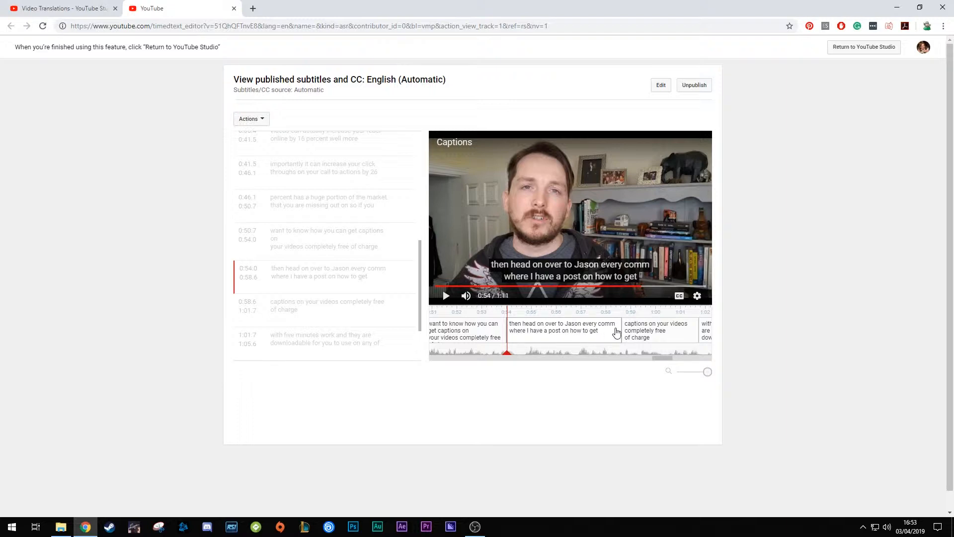
left_click_drag(419, 281, 412, 160)
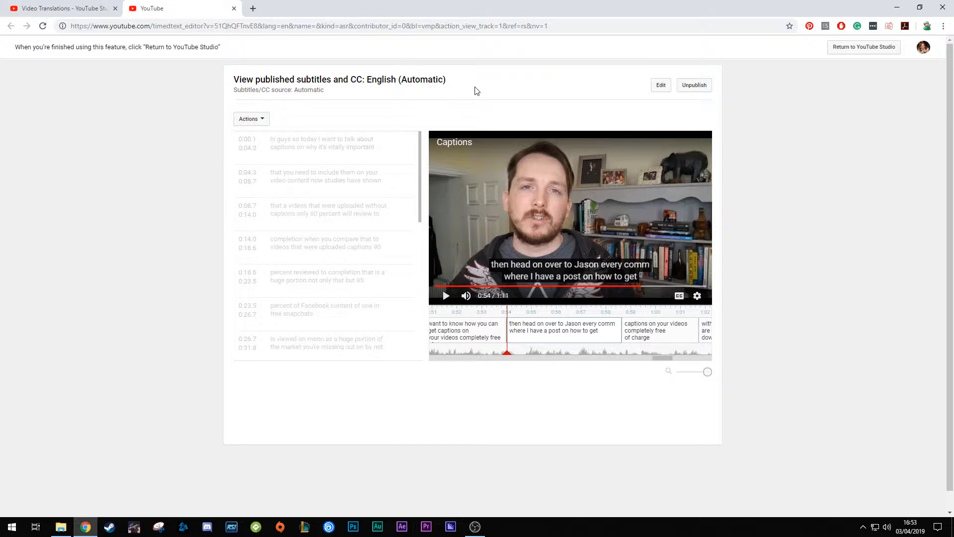
left_click(665, 90)
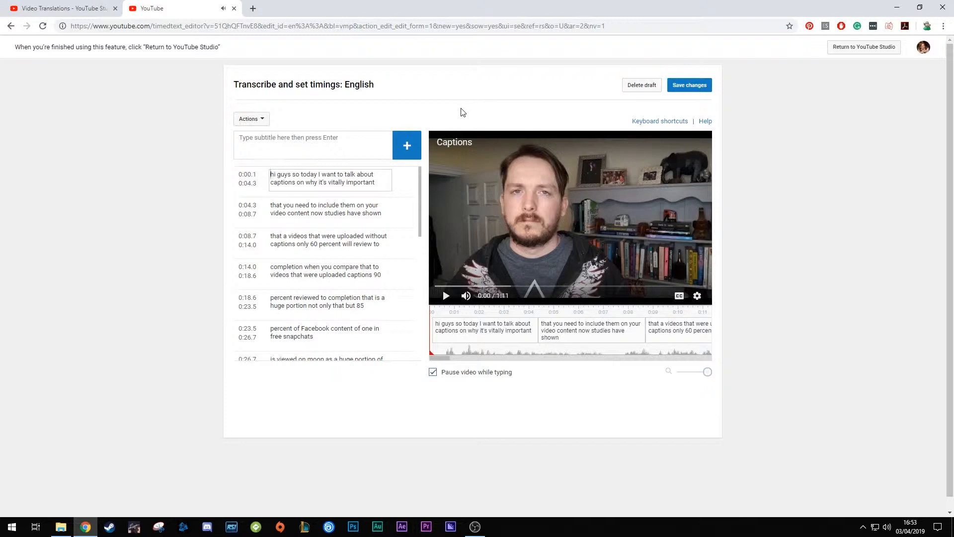
Capitalize the opening word of the first caption so it begins with "Hi guys"
left_click(336, 210)
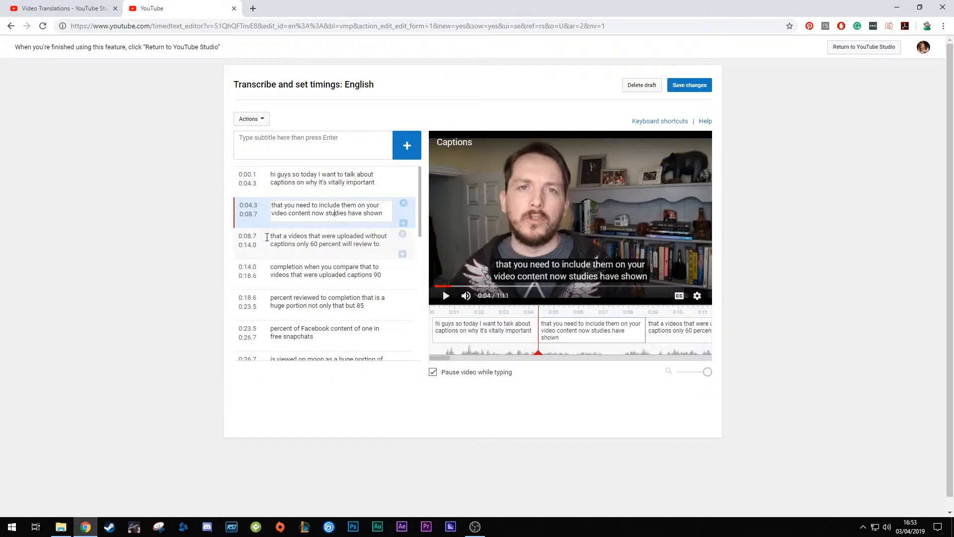
left_click(290, 241)
left_click(288, 269)
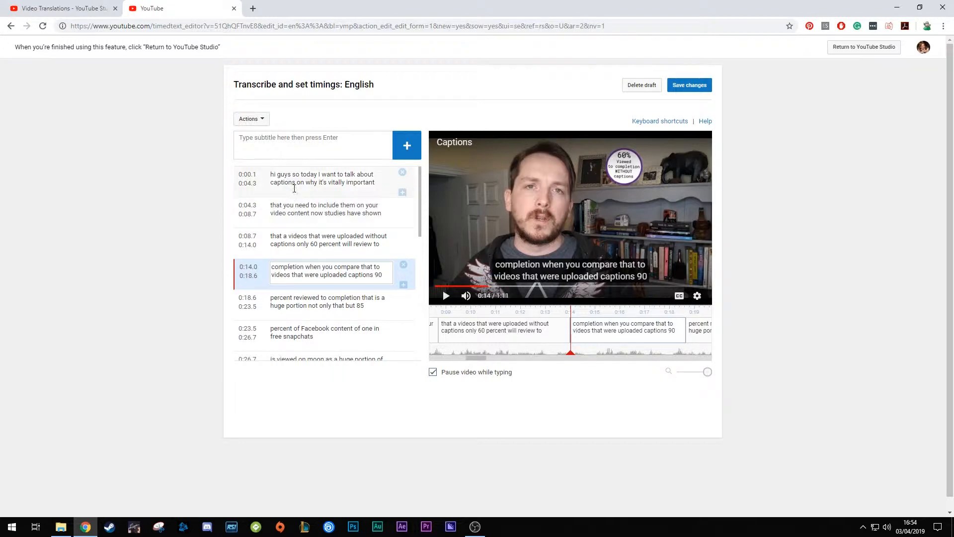
left_click(298, 181)
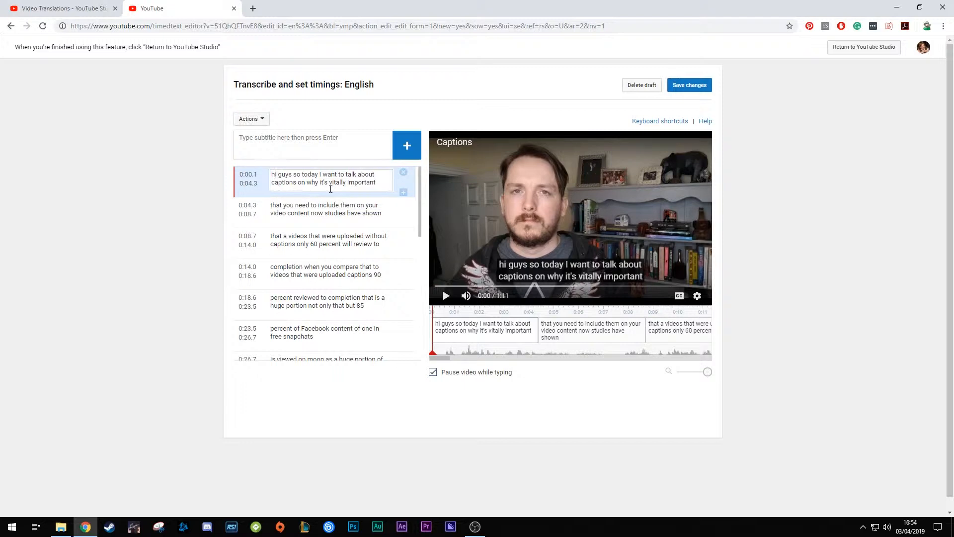
key("BackSpace")
type("H")
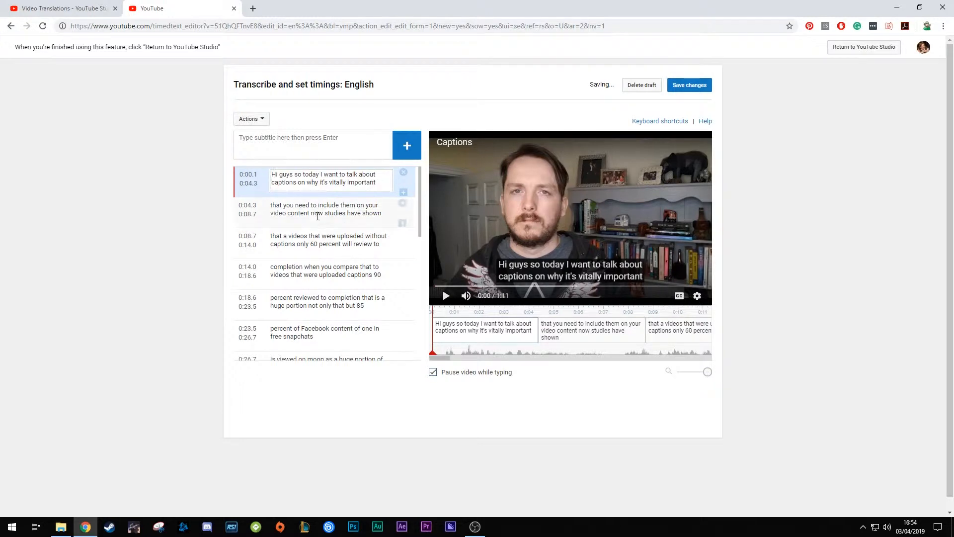
Check the second caption against the video and change its ending to "video content. Studies have shown"
left_click(318, 213)
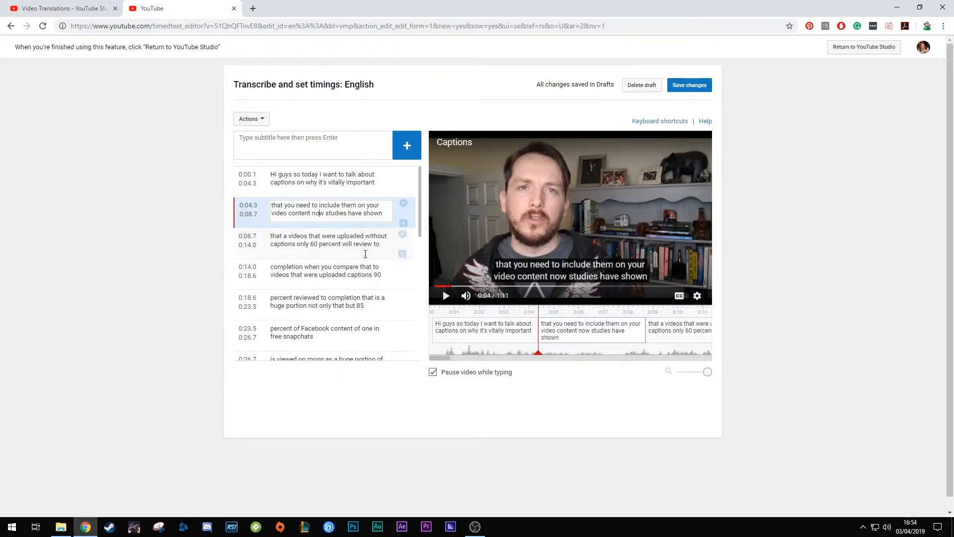
left_click(446, 296)
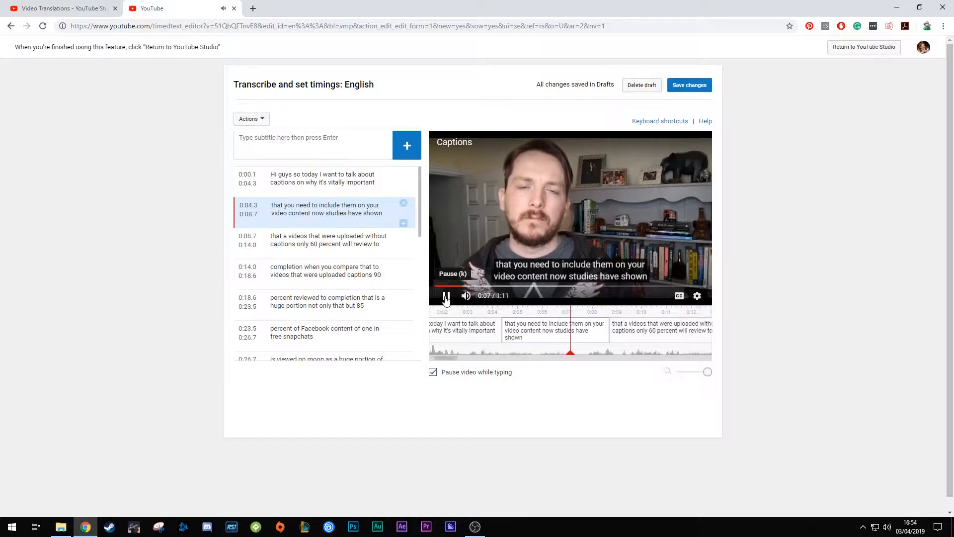
left_click(445, 296)
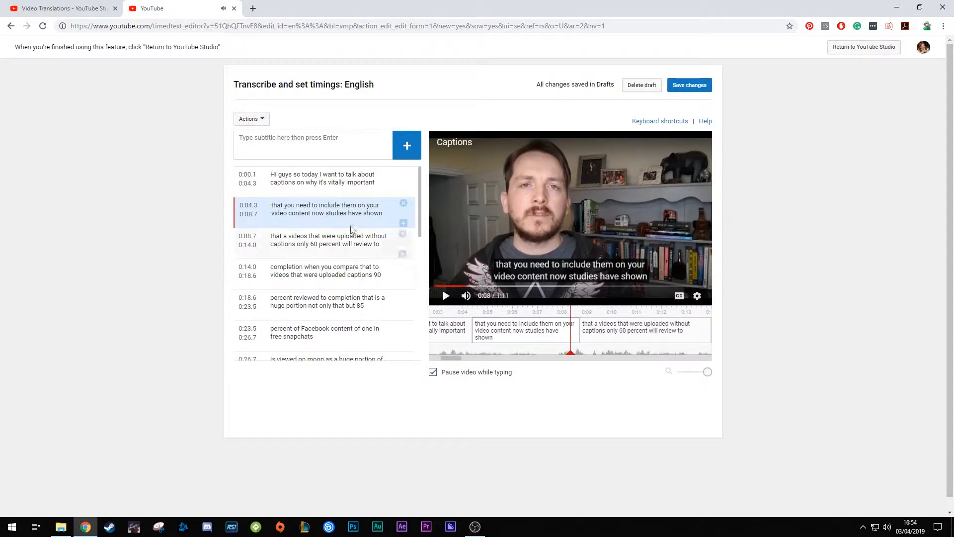
left_click(324, 213)
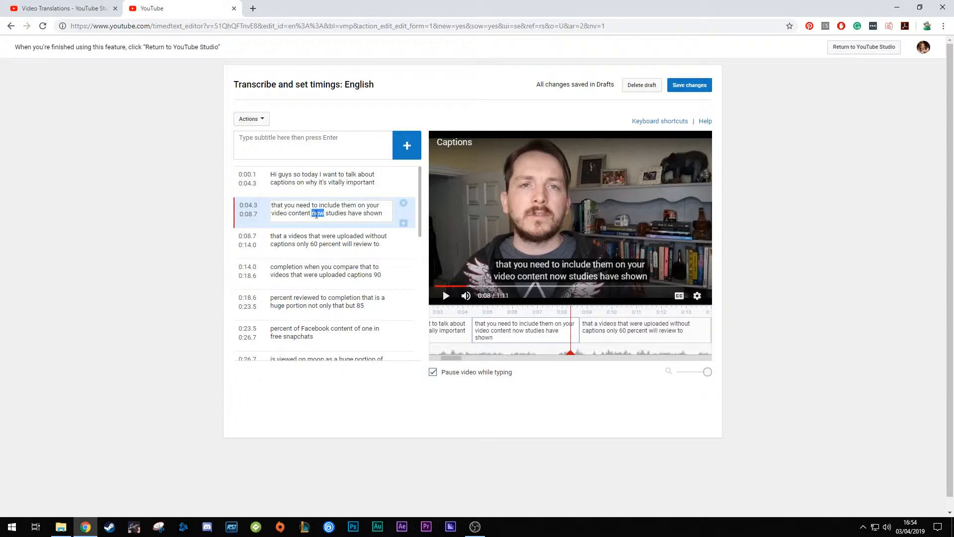
key("BackSpace")
key("BackSpace")
type(".")
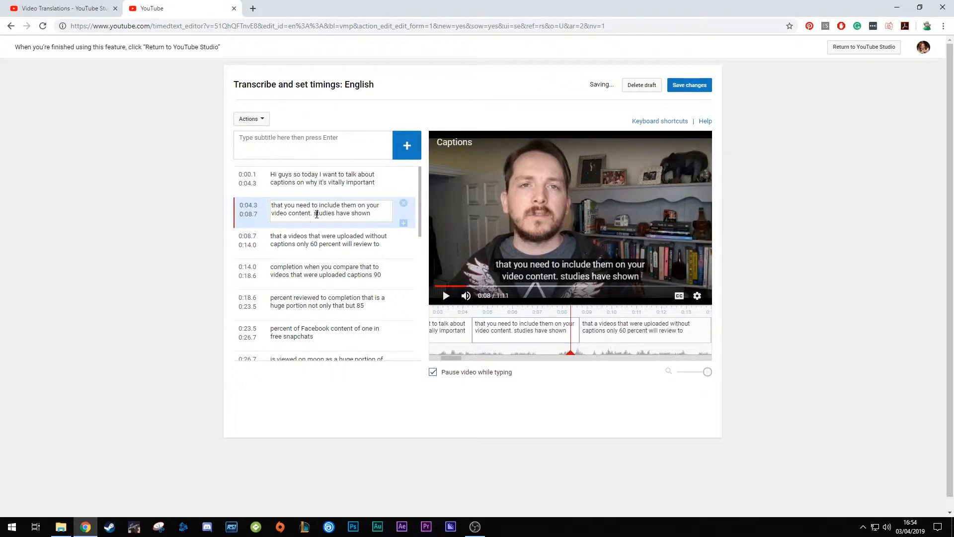
left_click(317, 214)
key("BackSpace")
type("S")
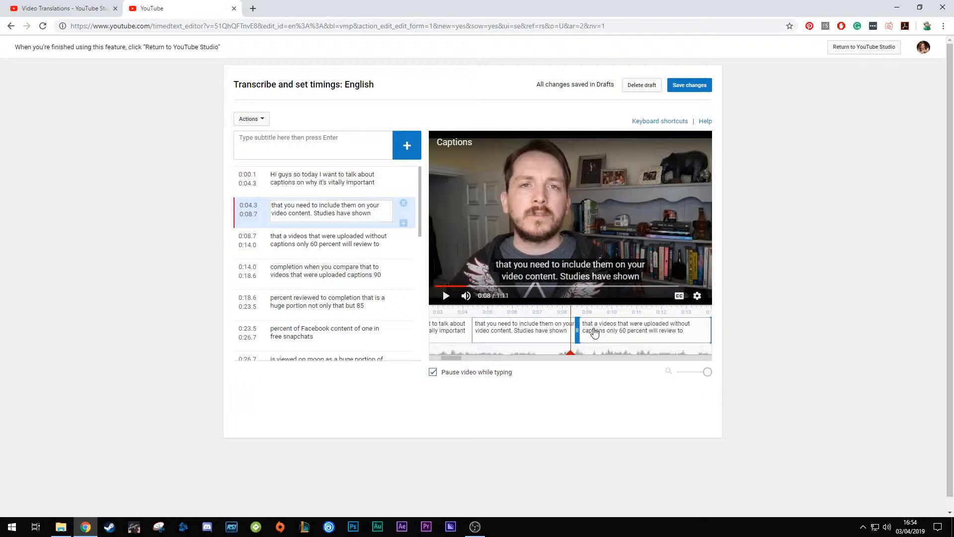
Try a line break before "uploaded without" in the third caption
left_click(302, 266)
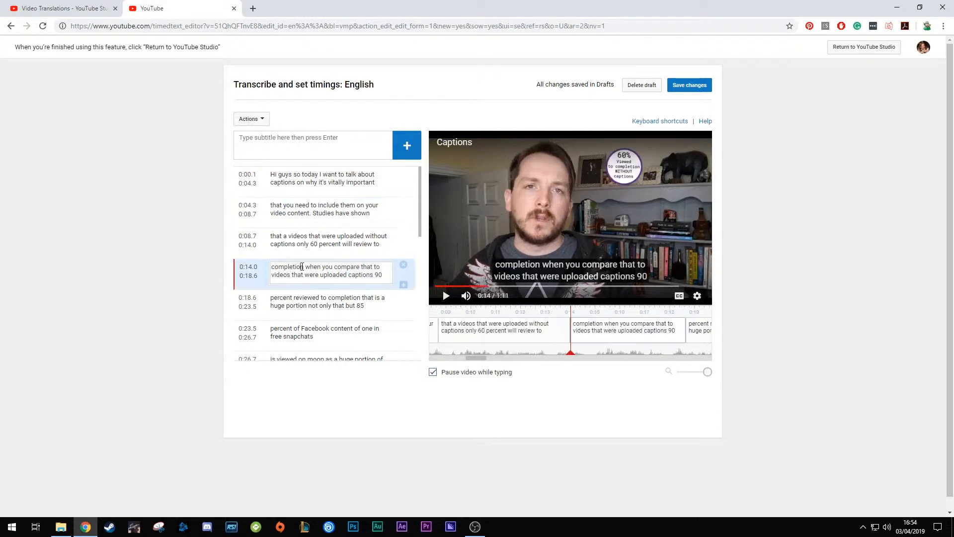
left_click_drag(302, 267, 272, 270)
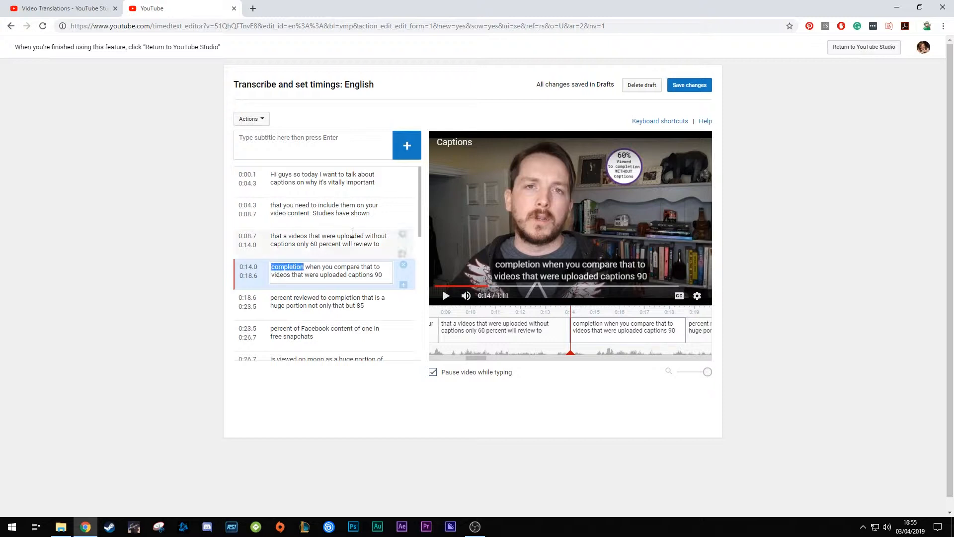
left_click(351, 236)
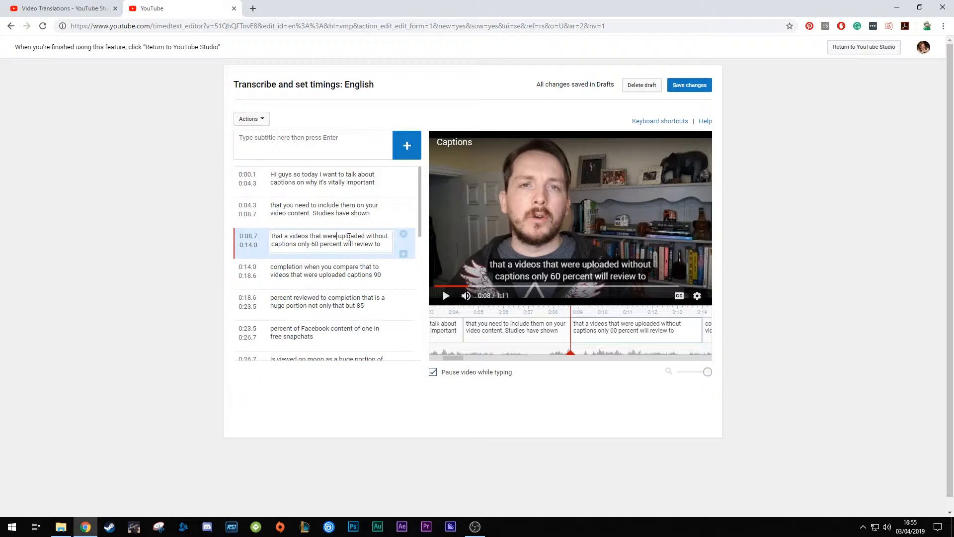
key("Return")
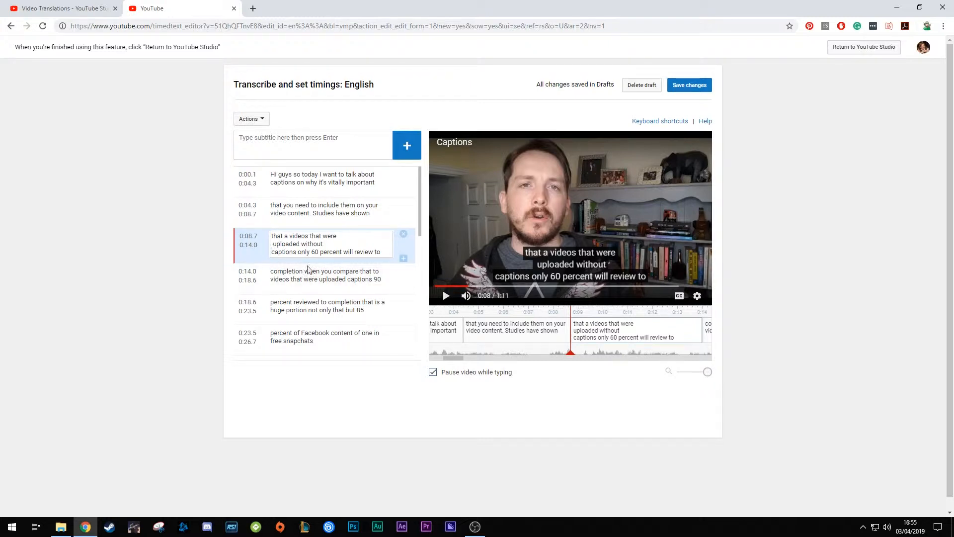
key("BackSpace")
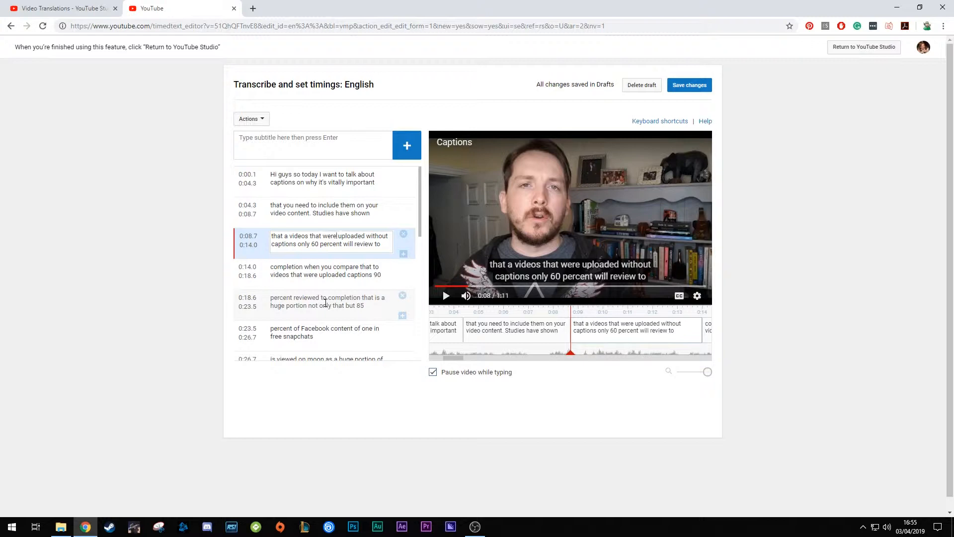
key("Return")
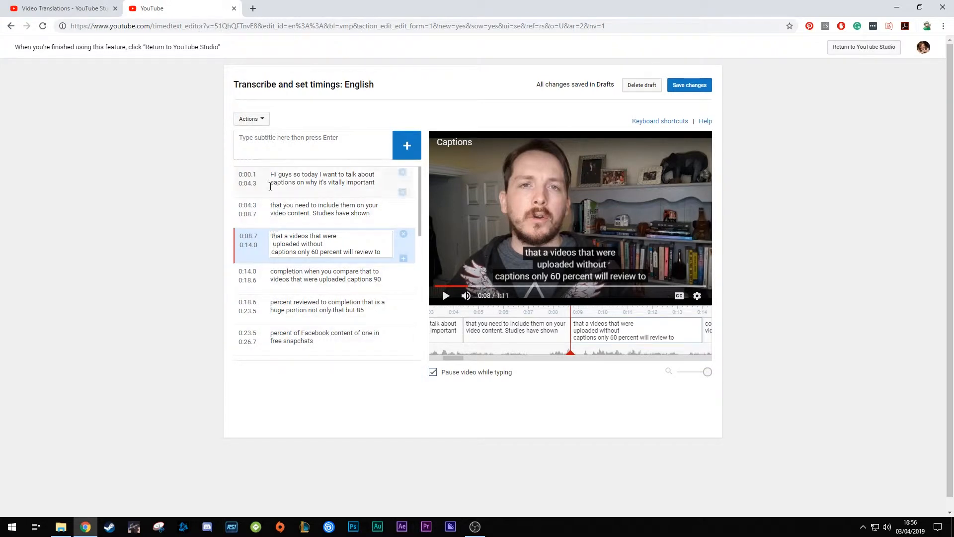
Remove the line break before "uploaded without" in the third caption
left_click(287, 205)
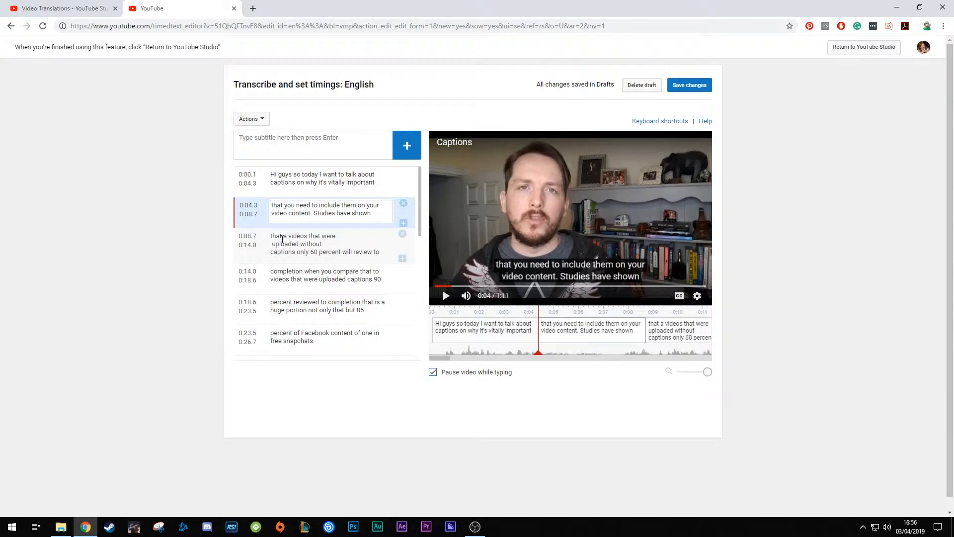
scroll(278, 247, "down", 10)
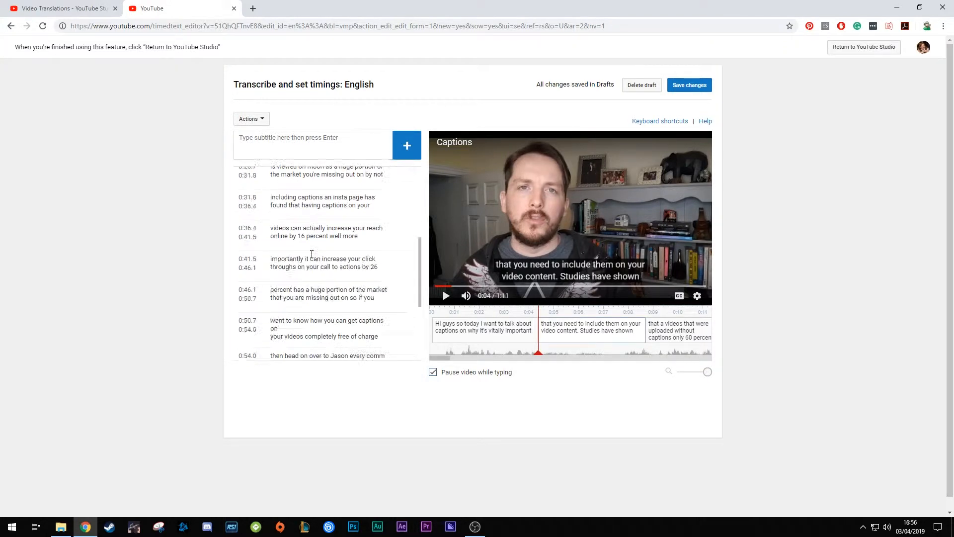
scroll(312, 254, "up", 10)
scroll(312, 254, "down", 3)
scroll(311, 254, "up", 1)
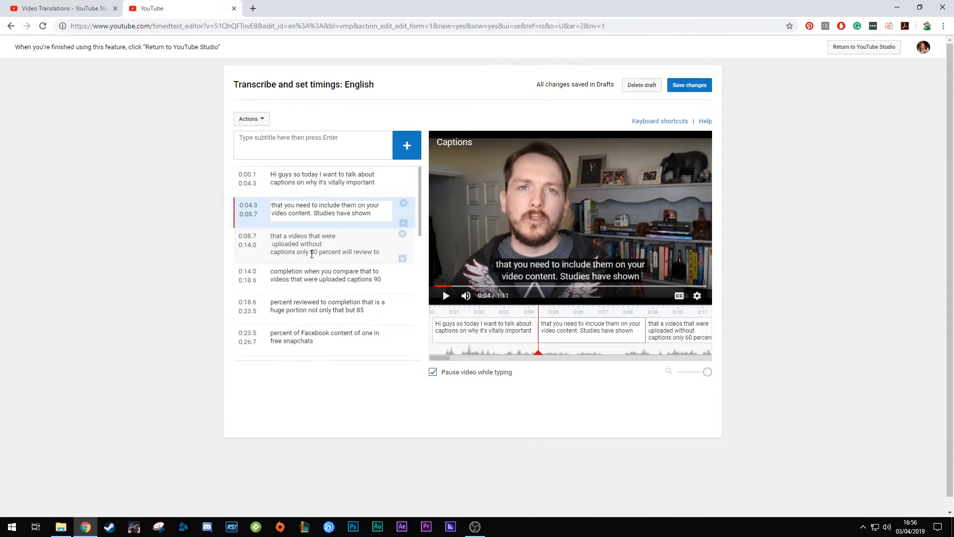
left_click(284, 246)
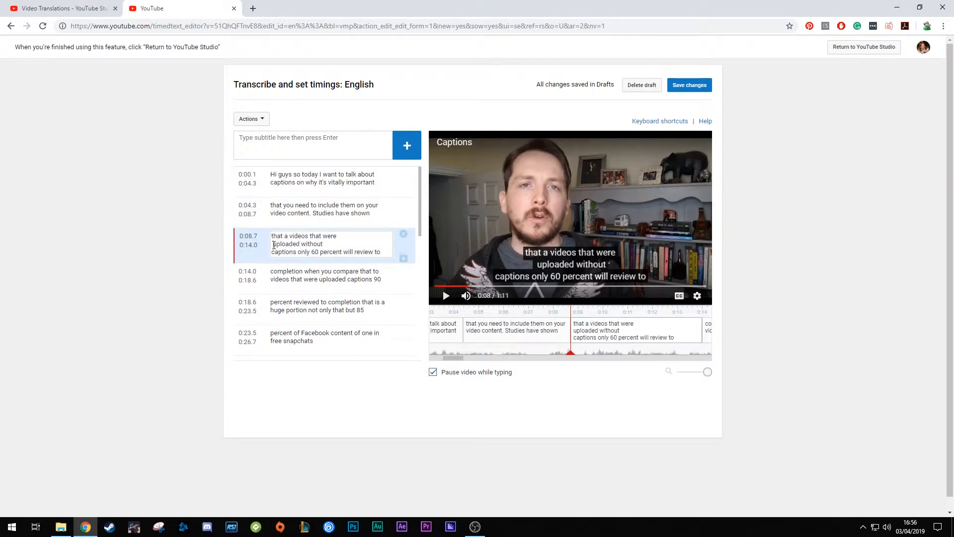
key("BackSpace")
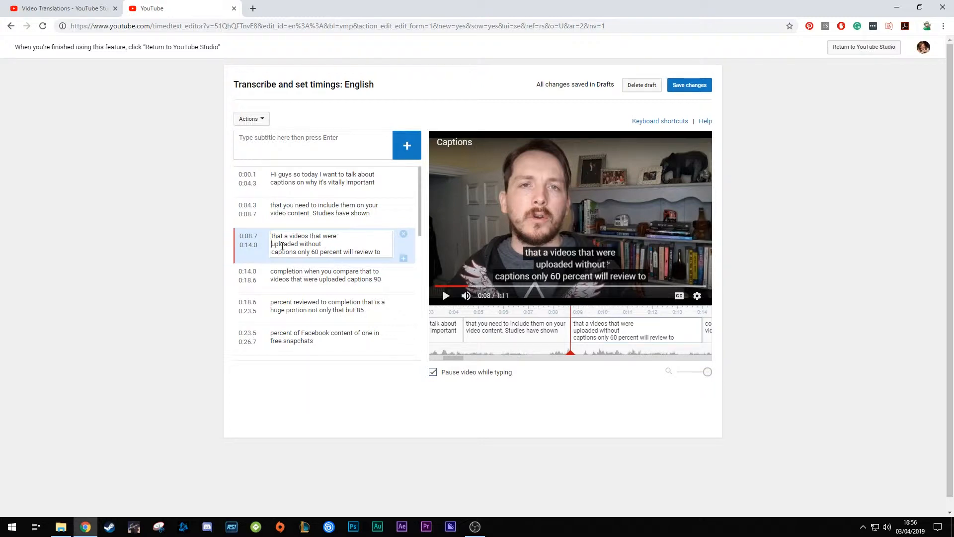
key("BackSpace")
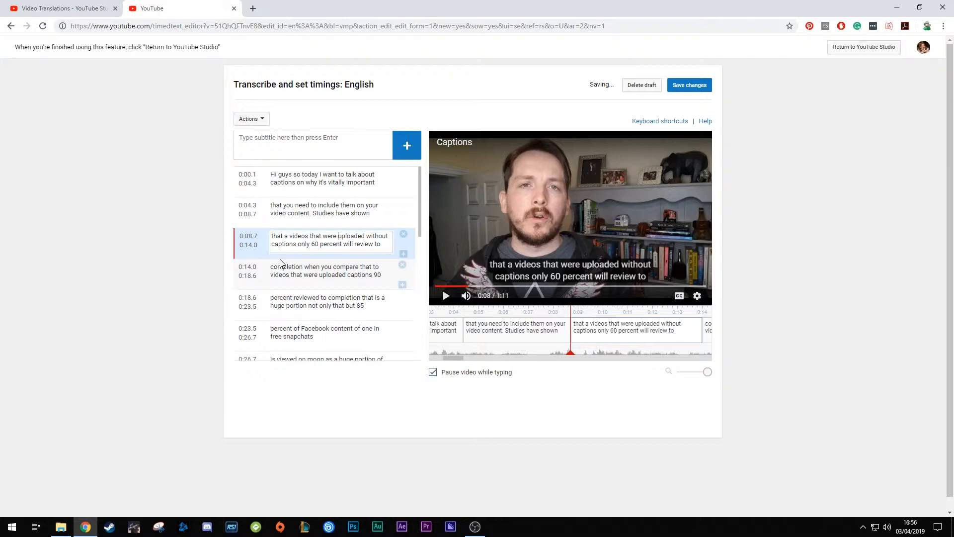
Review the later captions and check their timing against the video, up to the "other platform" caption near the end
scroll(346, 267, "down", 5)
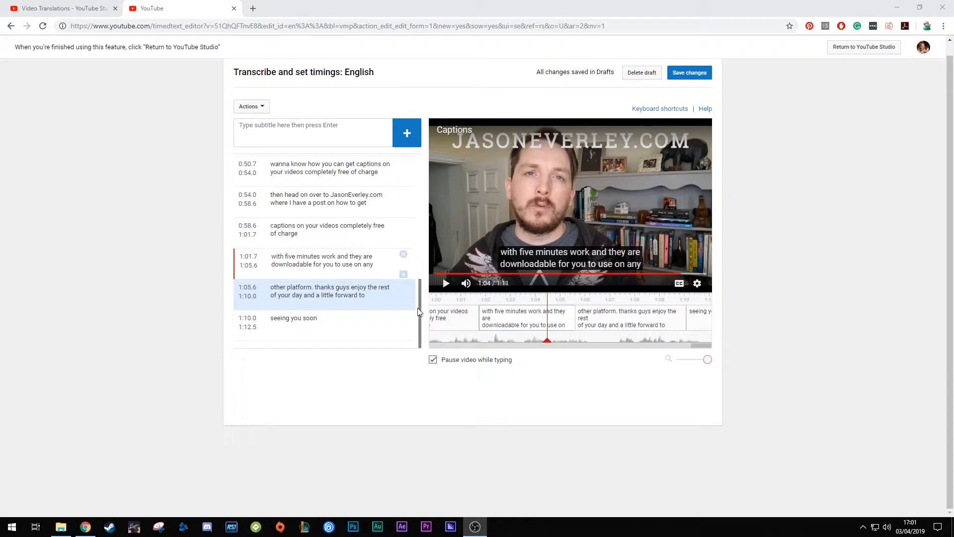
scroll(421, 311, "up", 1)
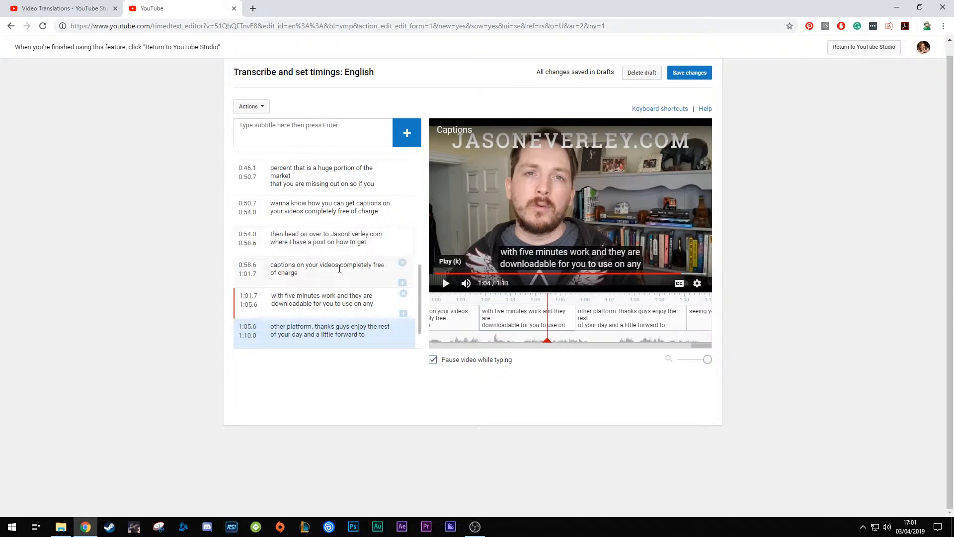
scroll(348, 261, "down", 1)
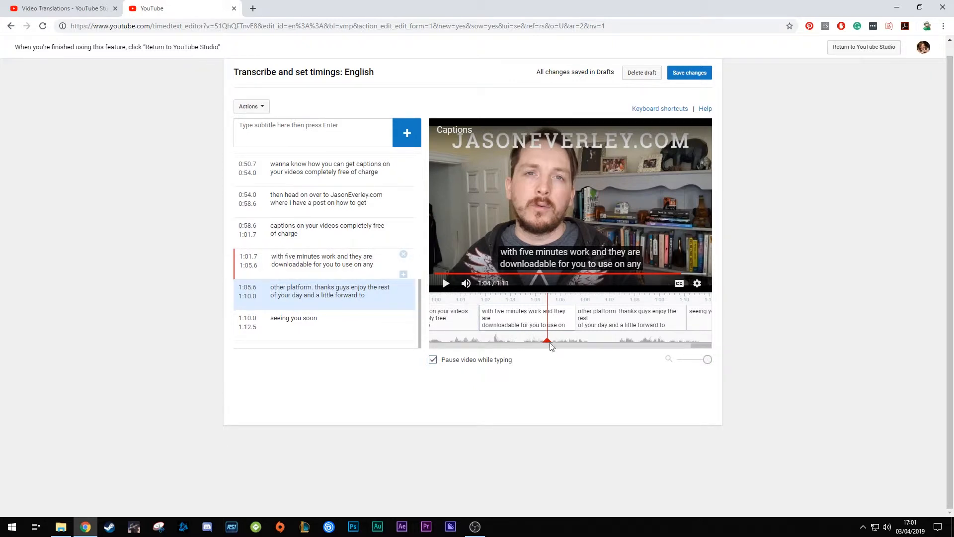
left_click(549, 346)
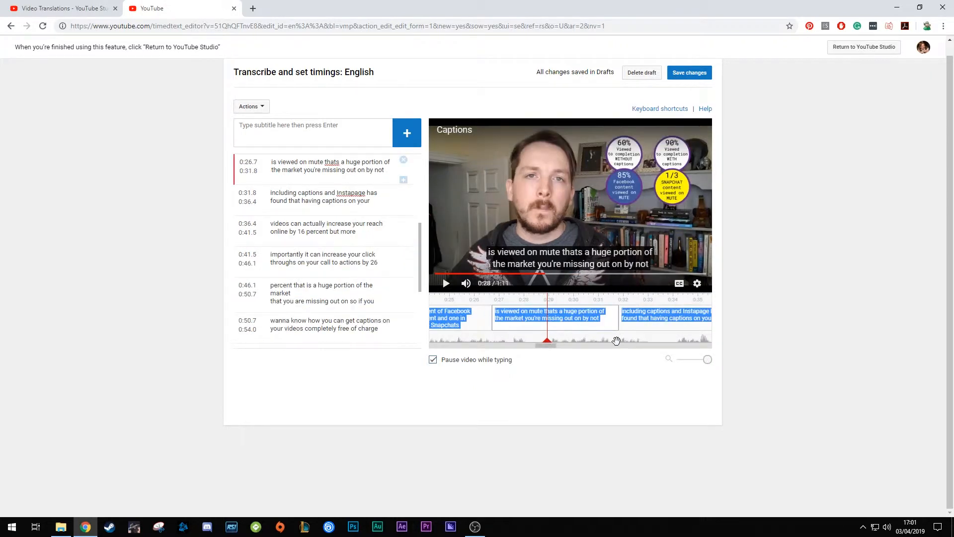
left_click_drag(547, 344, 756, 351)
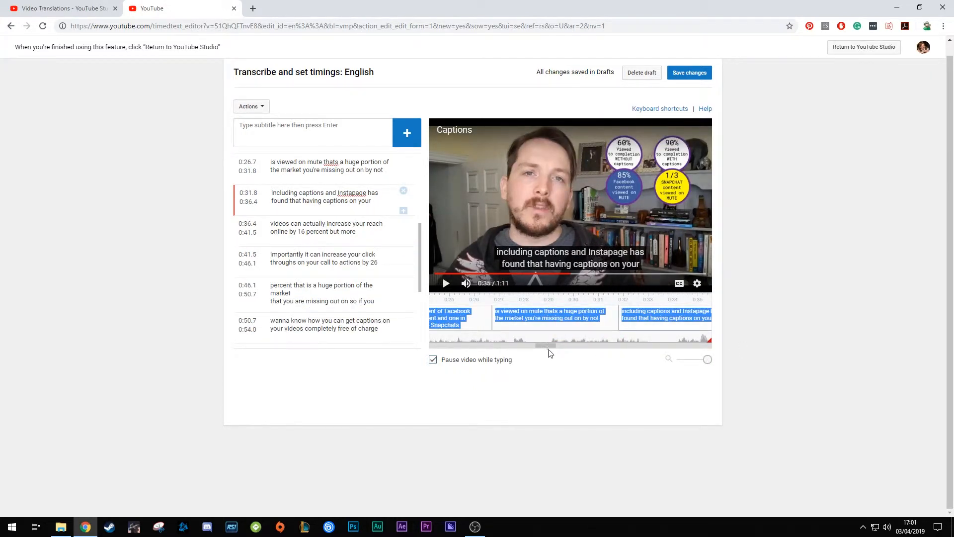
left_click(697, 274)
left_click(707, 274)
left_click_drag(709, 341, 612, 341)
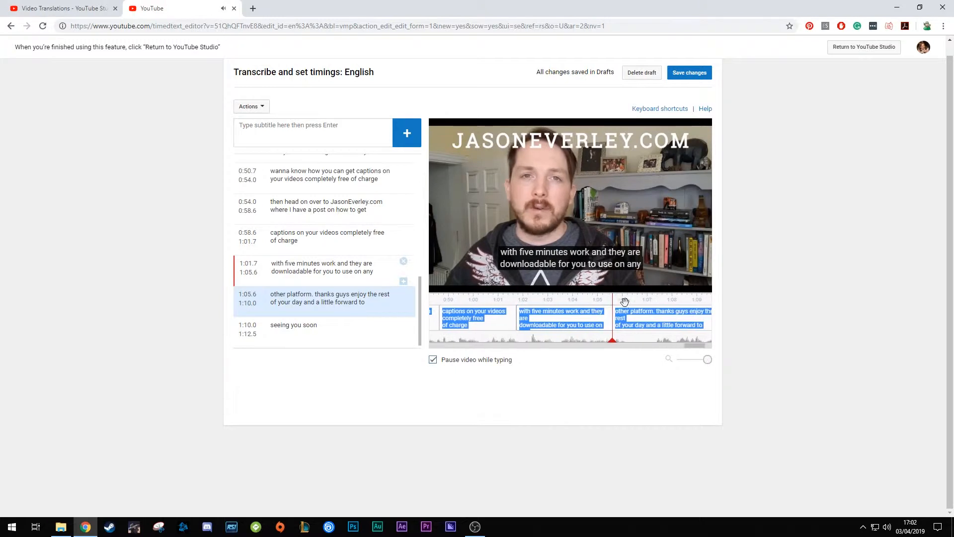
left_click(604, 239)
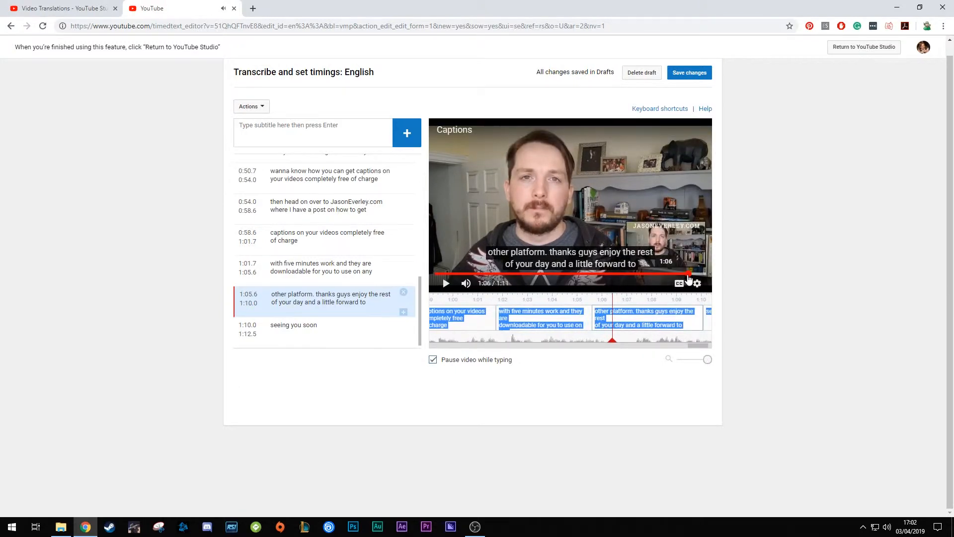
Check the closing captions, from "other platform" to "seeing you soon", against the end of the video
left_click(706, 274)
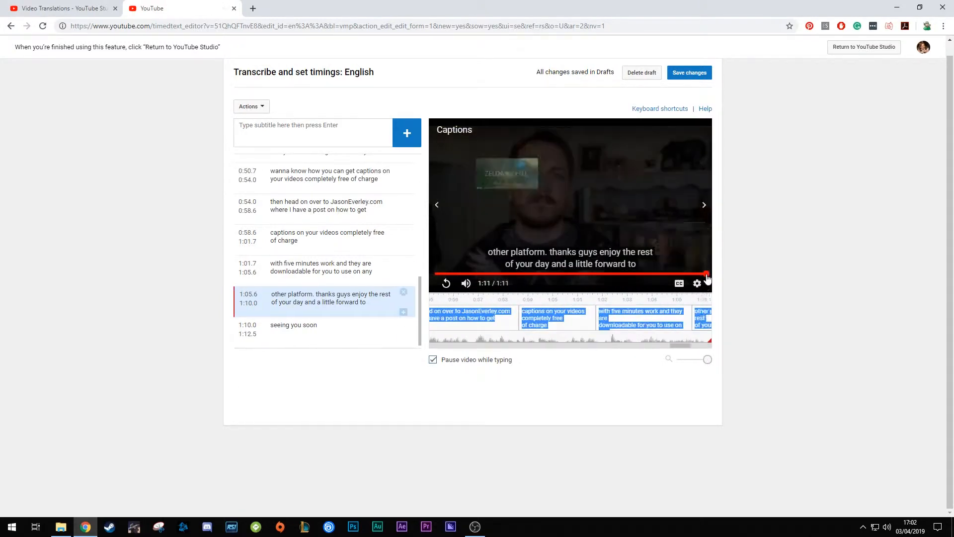
left_click_drag(683, 348, 716, 348)
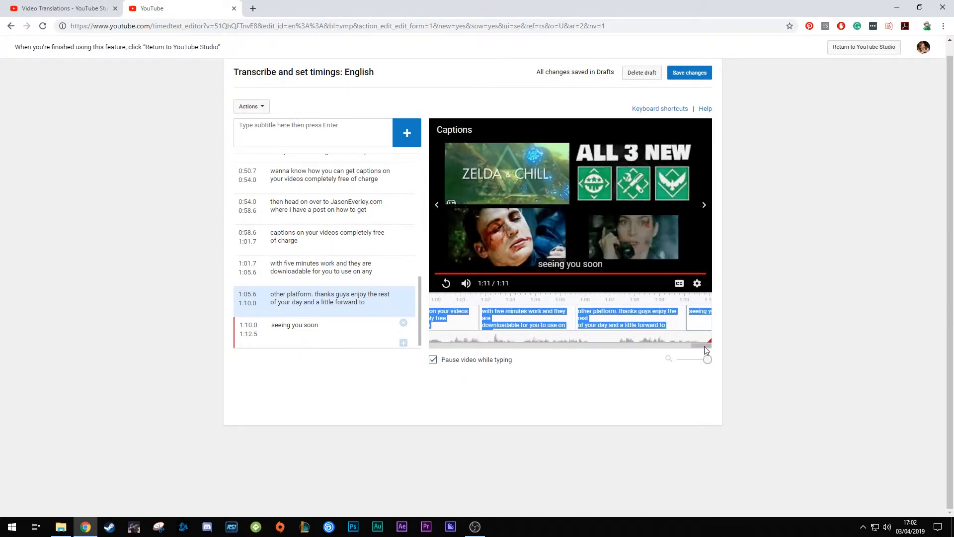
left_click(285, 306)
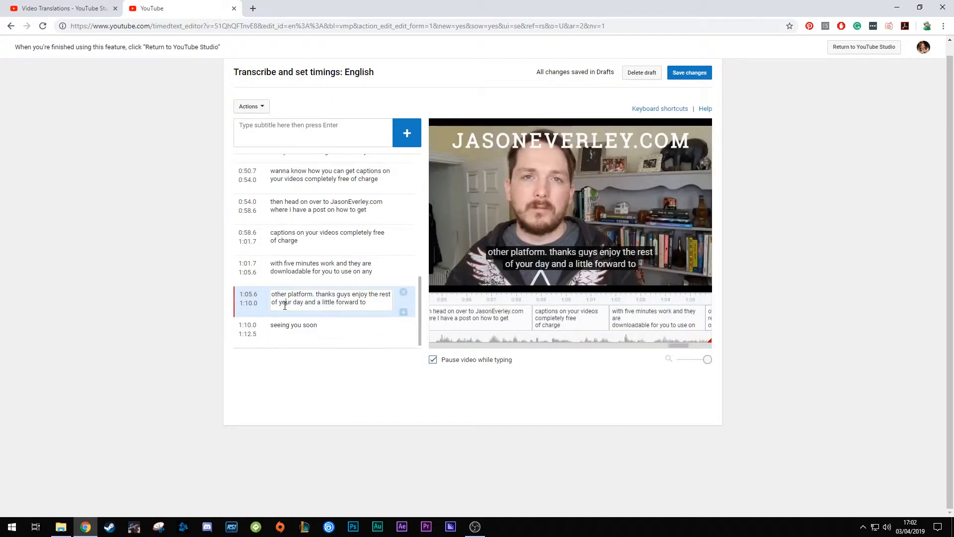
left_click(450, 274)
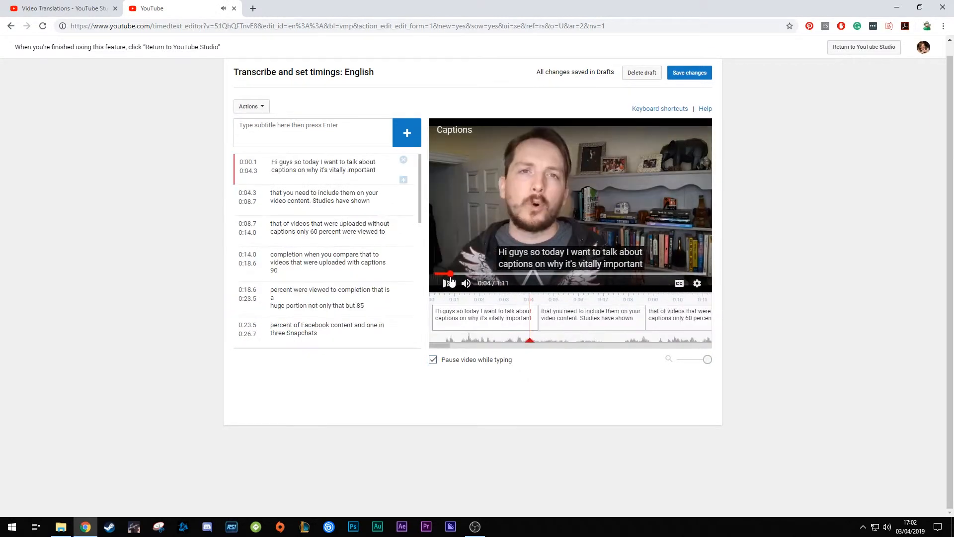
left_click(448, 283)
scroll(312, 285, "down", 1)
scroll(311, 286, "down", 8)
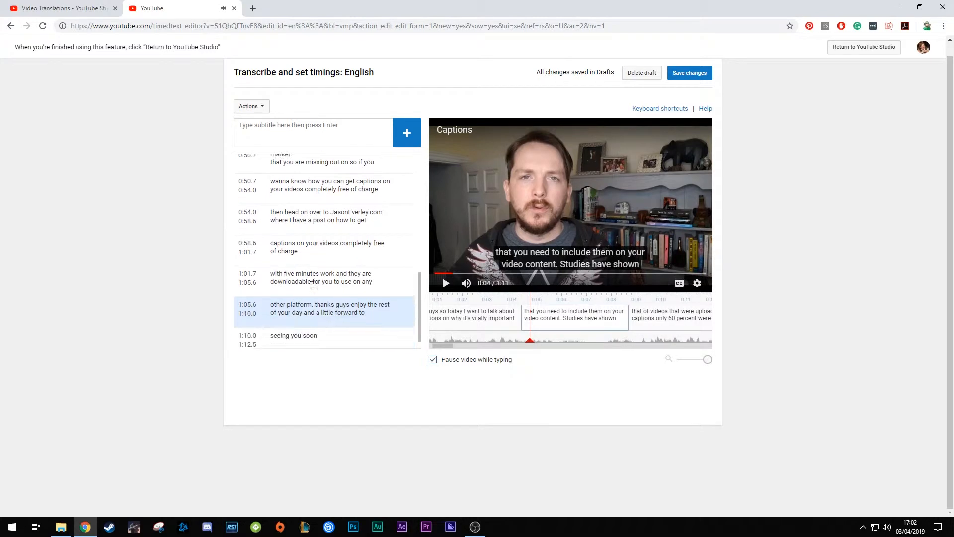
Move "other platform." from the start of the "thanks guys" caption to the end of the preceding "with five minutes work" caption
left_click(282, 295)
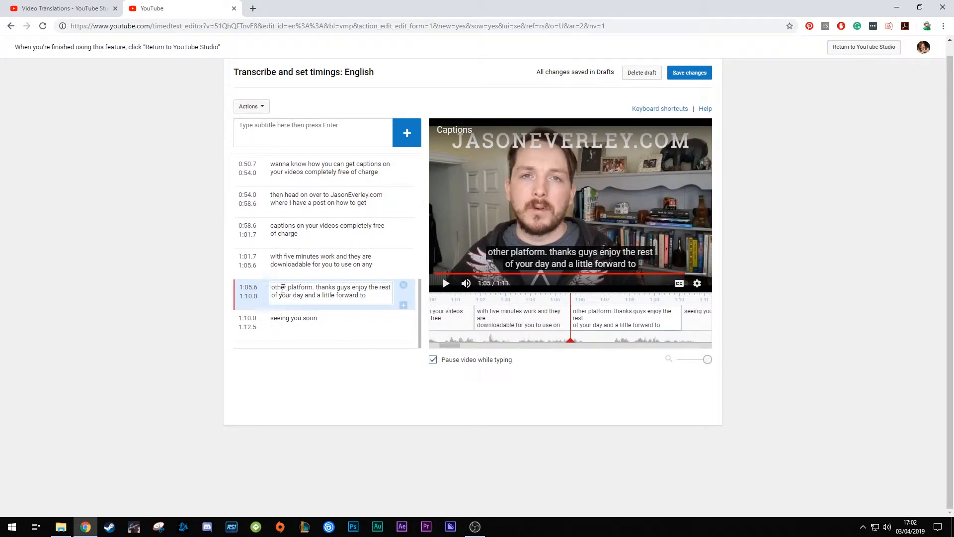
left_click(358, 262)
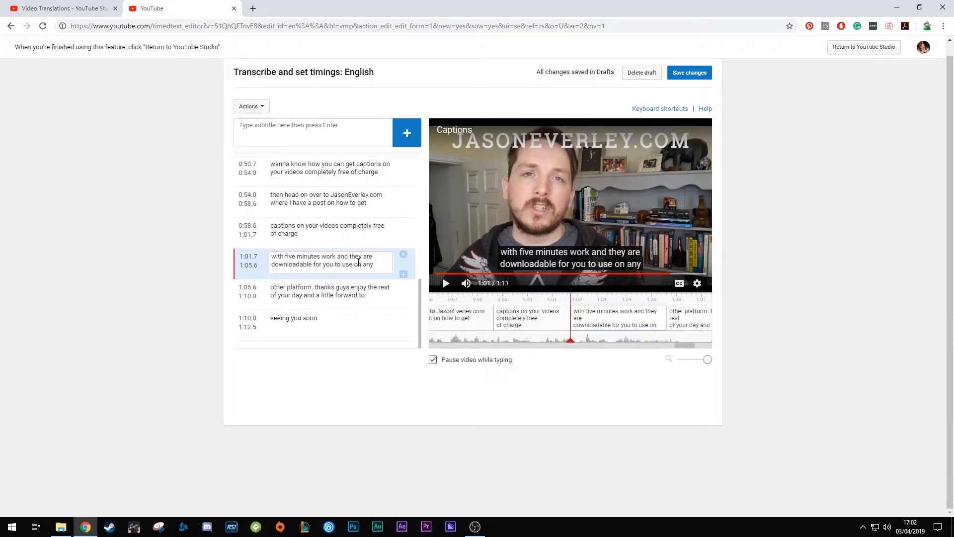
left_click(314, 287)
left_click_drag(314, 286, 272, 289)
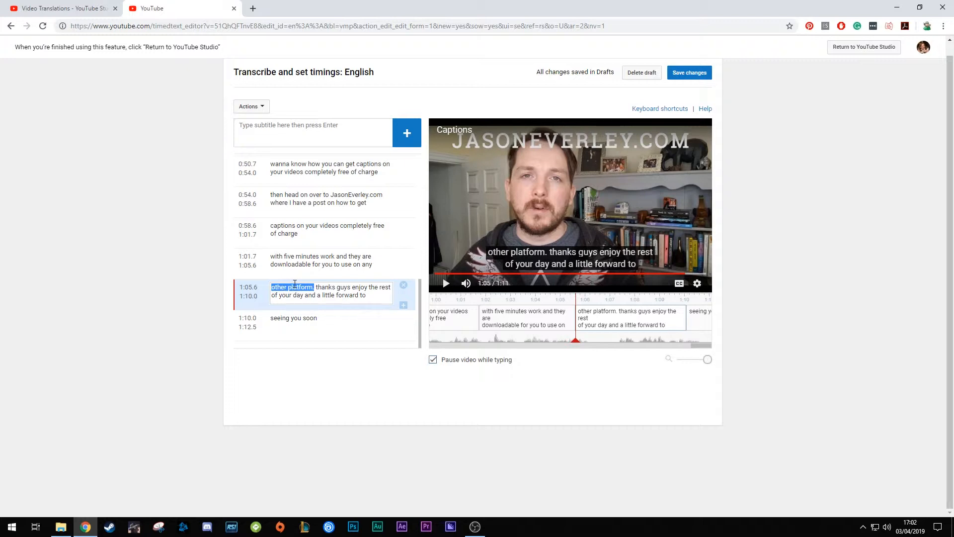
key("BackSpace")
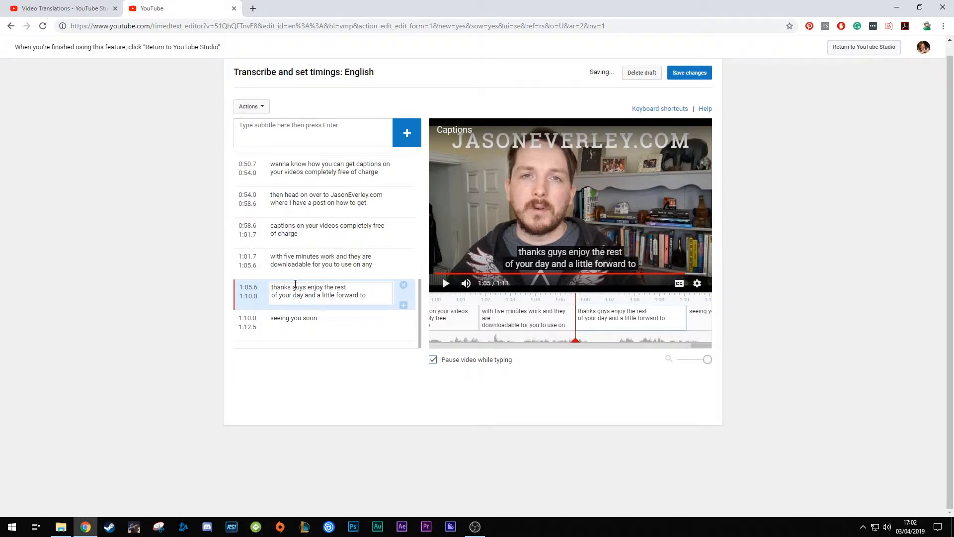
left_click(361, 264)
type("any other platform.")
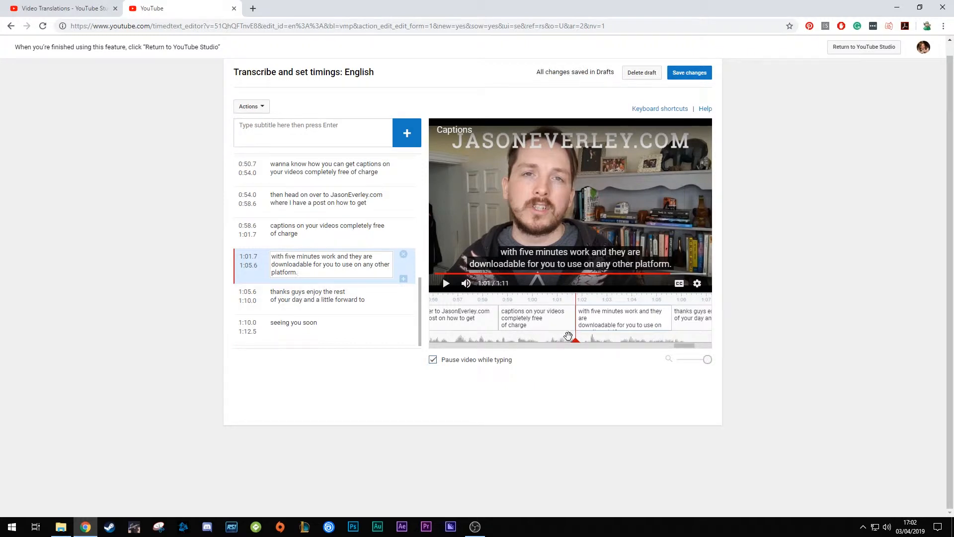
Play the "with five minutes work" caption and move its boundary with the "thanks guys" caption to 1:06.0
left_click(577, 343)
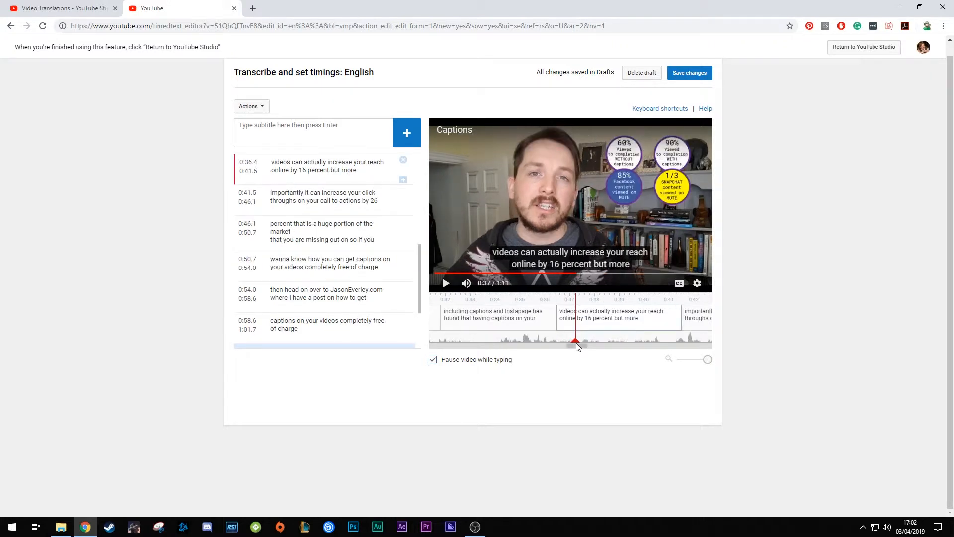
double_click(576, 344)
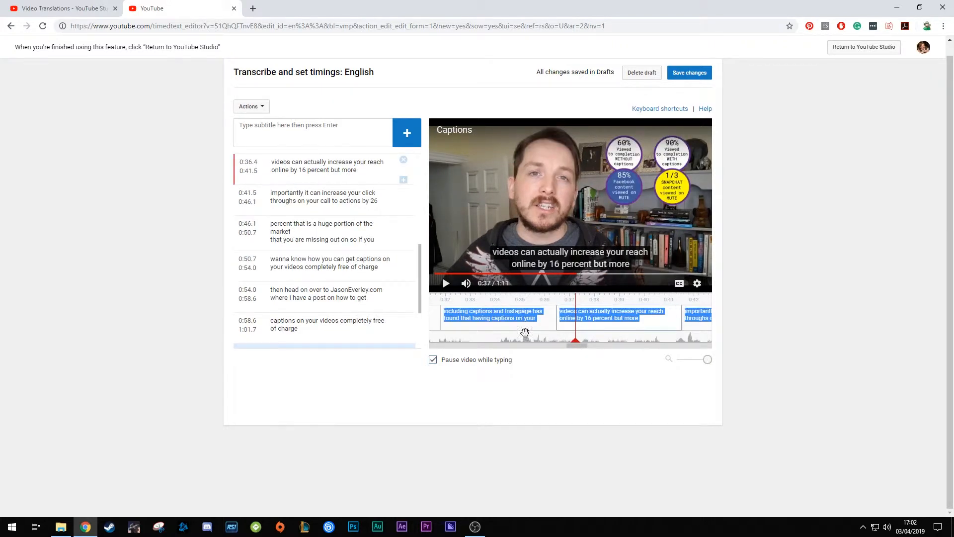
scroll(289, 261, "down", 2)
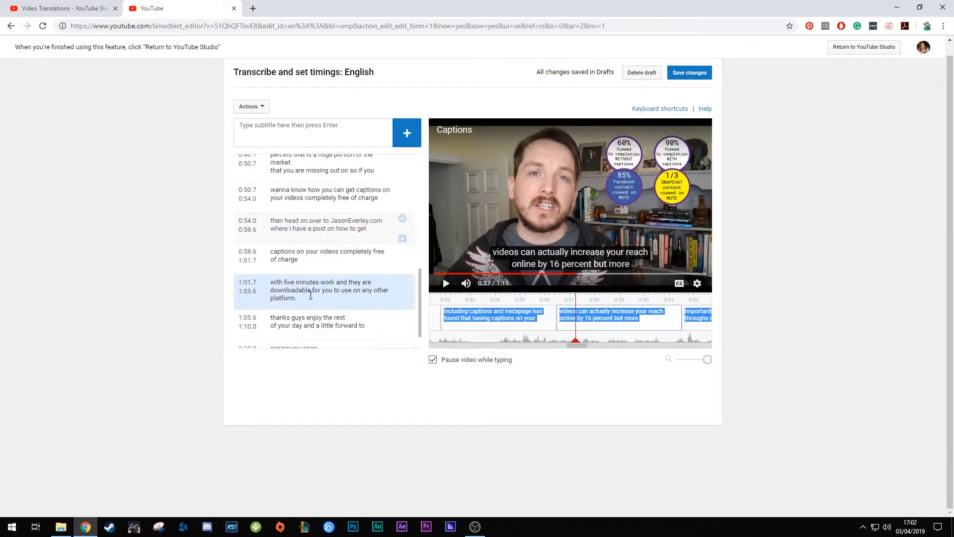
left_click(289, 257)
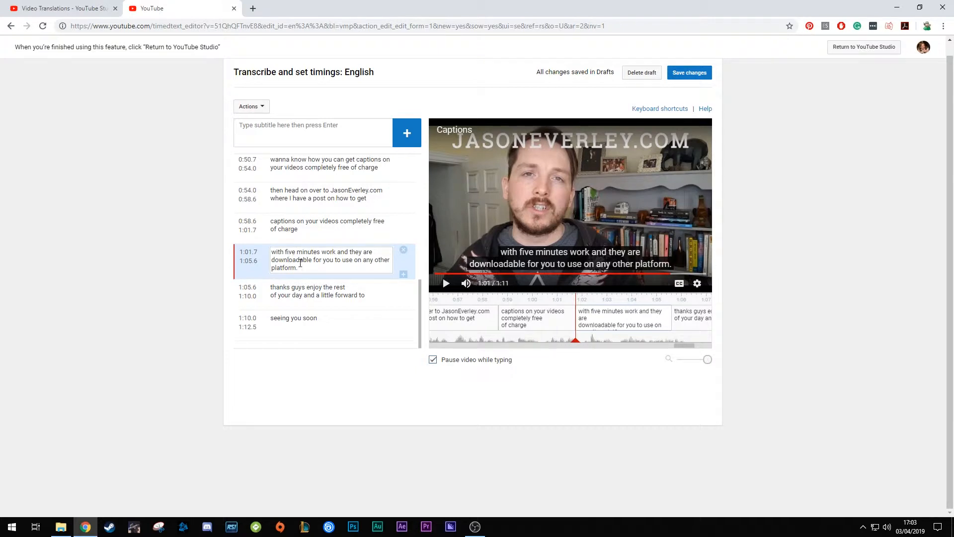
left_click(445, 283)
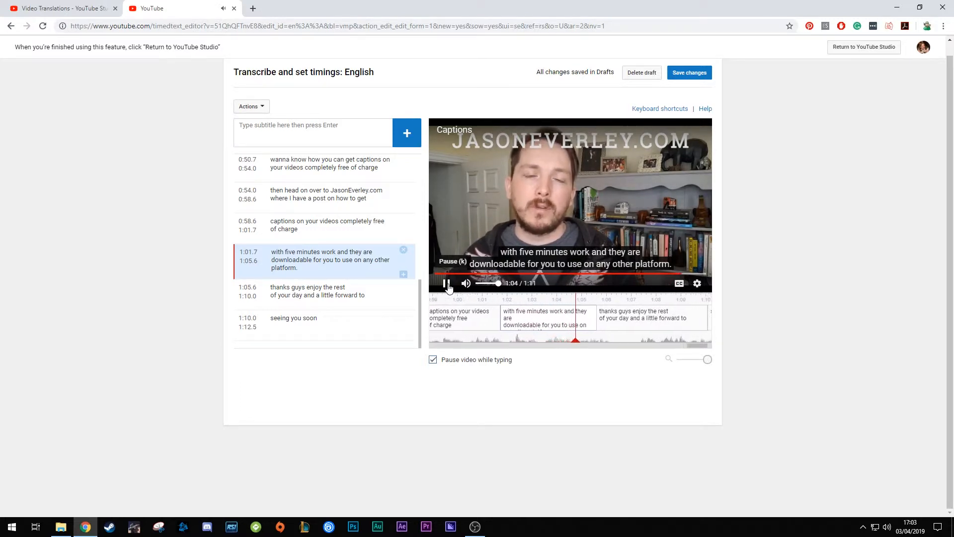
left_click(447, 286)
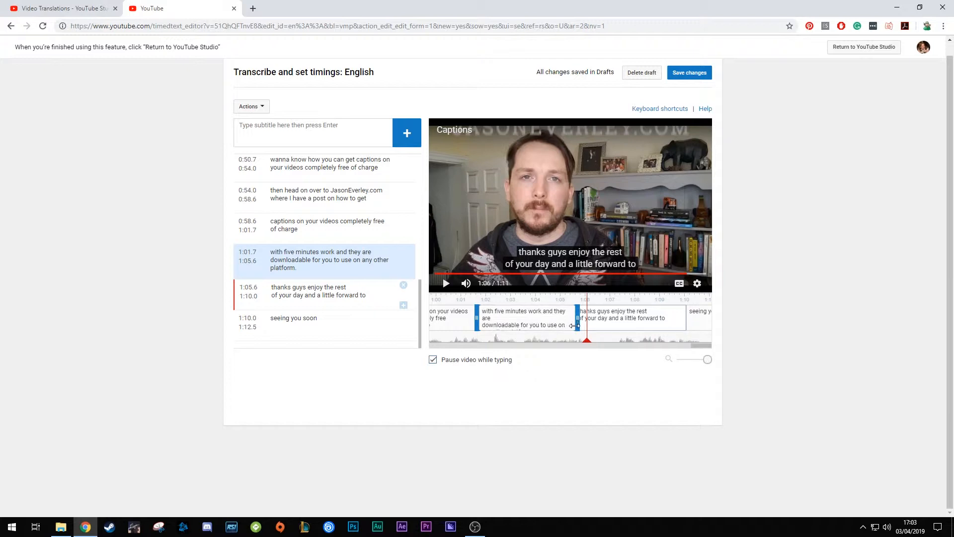
left_click_drag(576, 321, 587, 320)
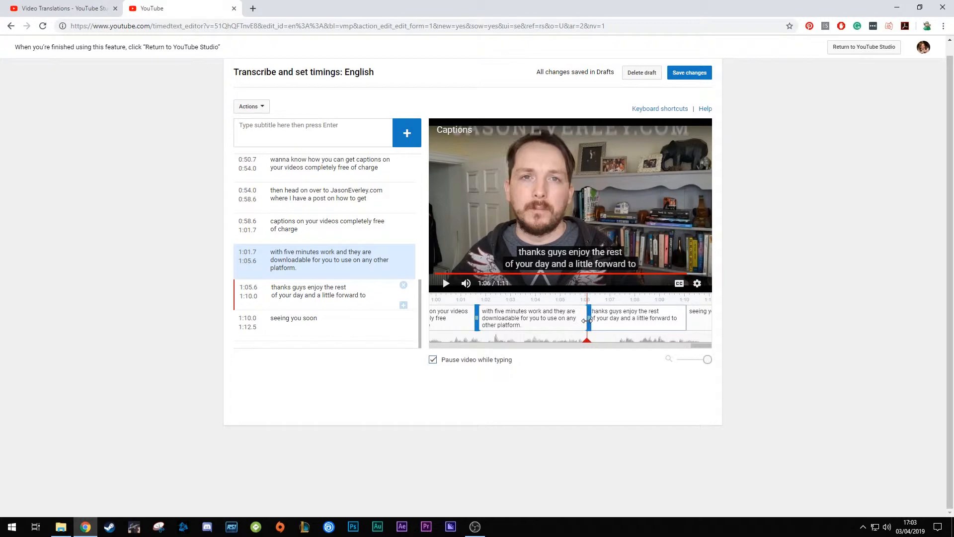
left_click_drag(587, 320, 588, 321)
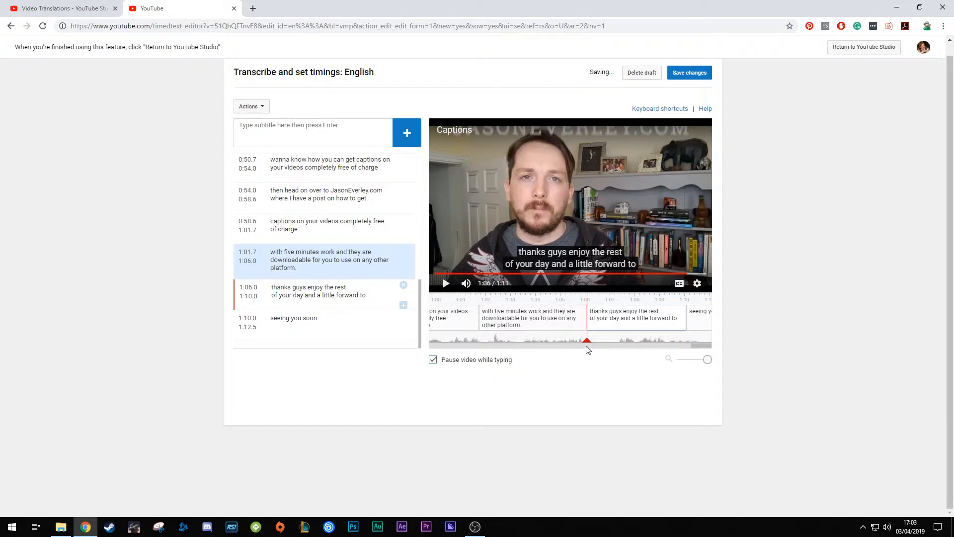
Replay the video across the boundary before the "thanks guys" caption to check the caption timing
left_click_drag(587, 342, 490, 342)
left_click(443, 283)
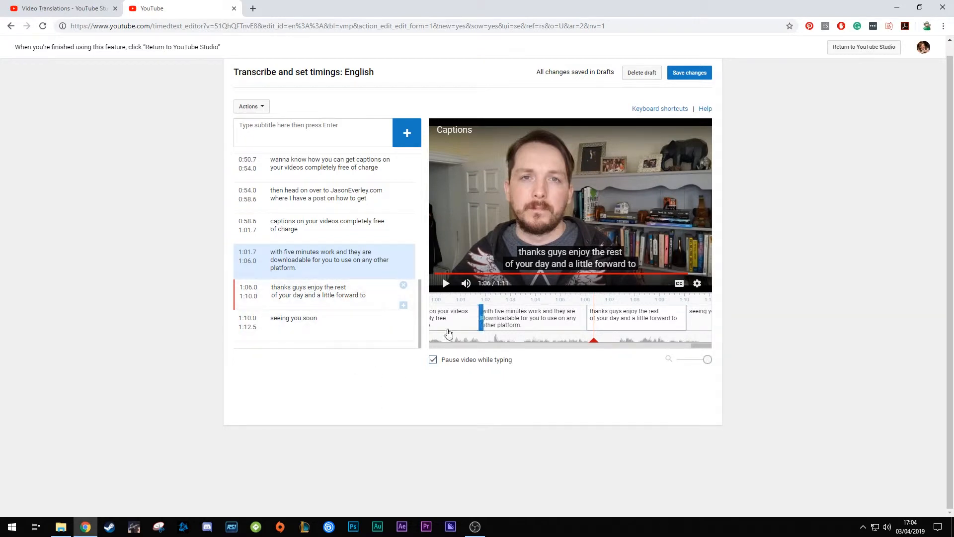
left_click_drag(597, 346, 625, 351)
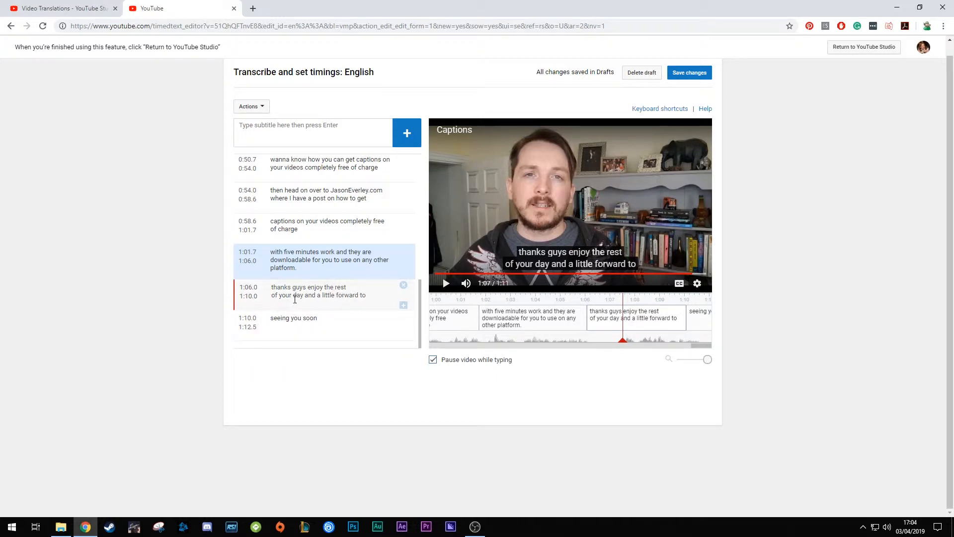
Move the line break in the "thanks guys" caption so that the first line ends with "your day"
left_click(272, 297)
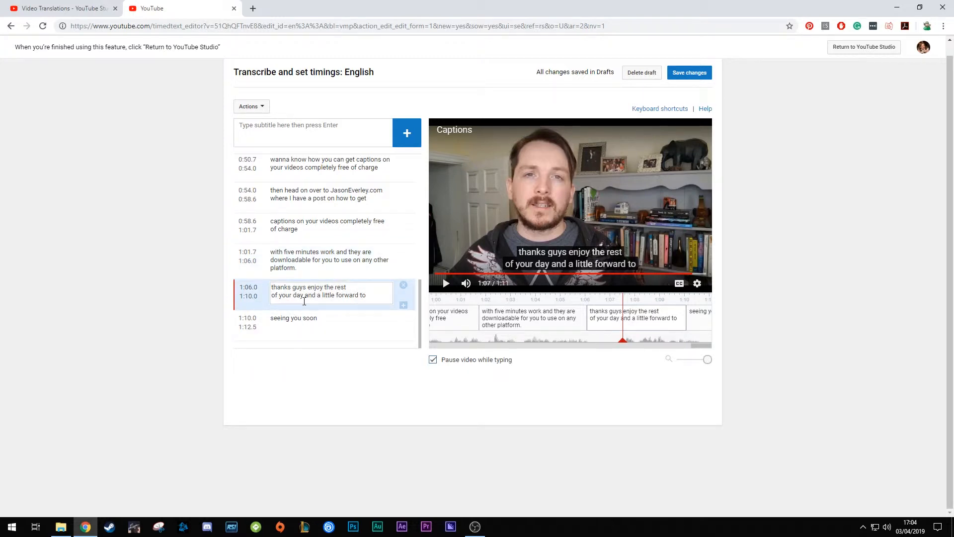
key("BackSpace")
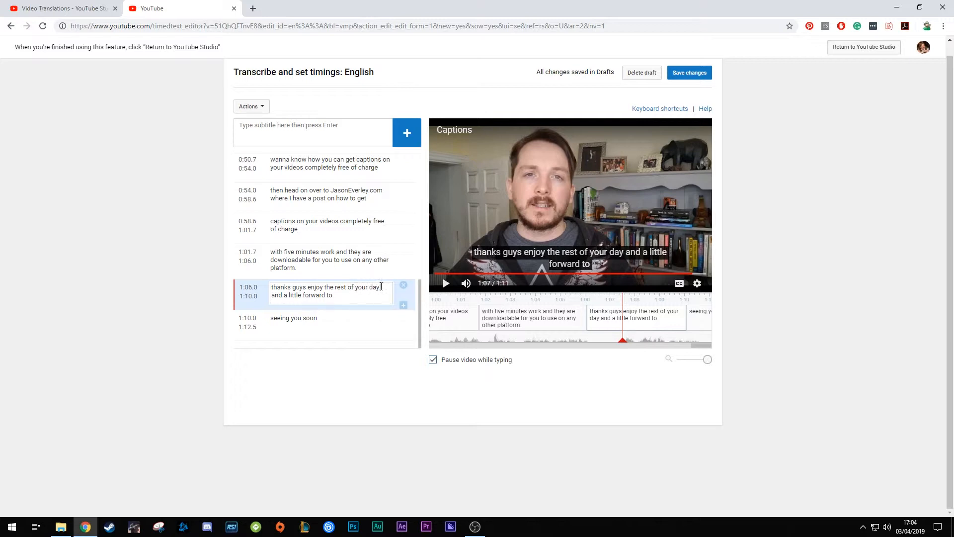
key("BackSpace")
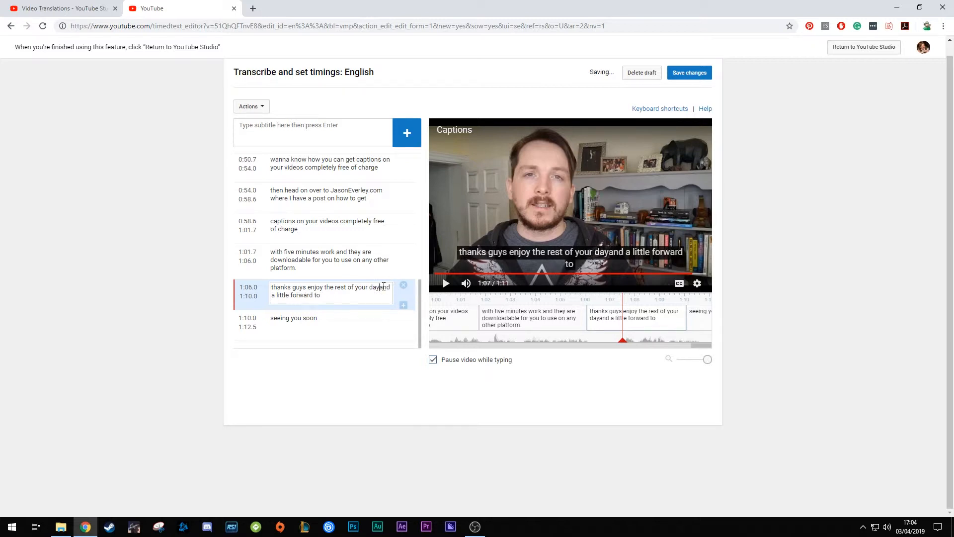
key("shift+Return")
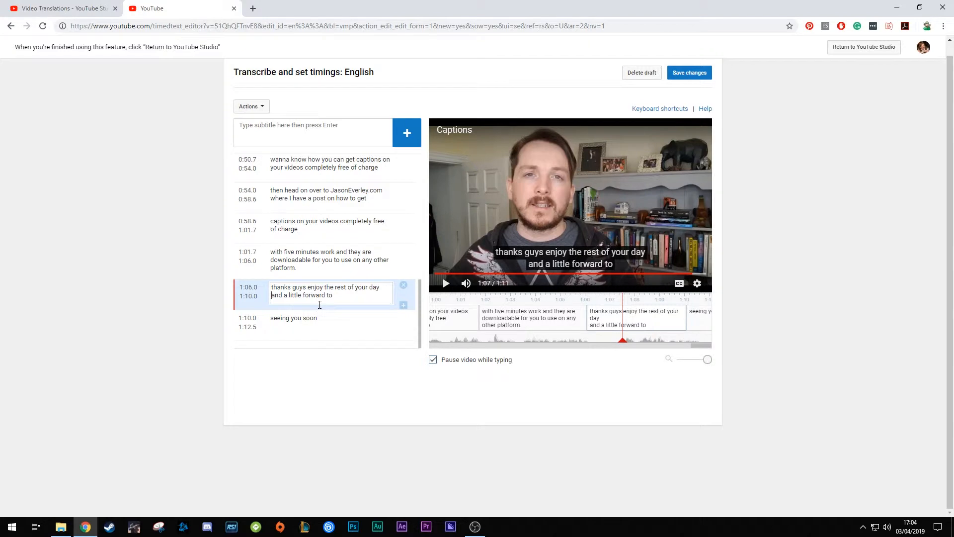
Replace "a little" with "I look" in the second line of the "thanks guys" caption
double_click(296, 295)
key("BackSpace")
key("BackSpace")
key("BackSpace")
type("I look")
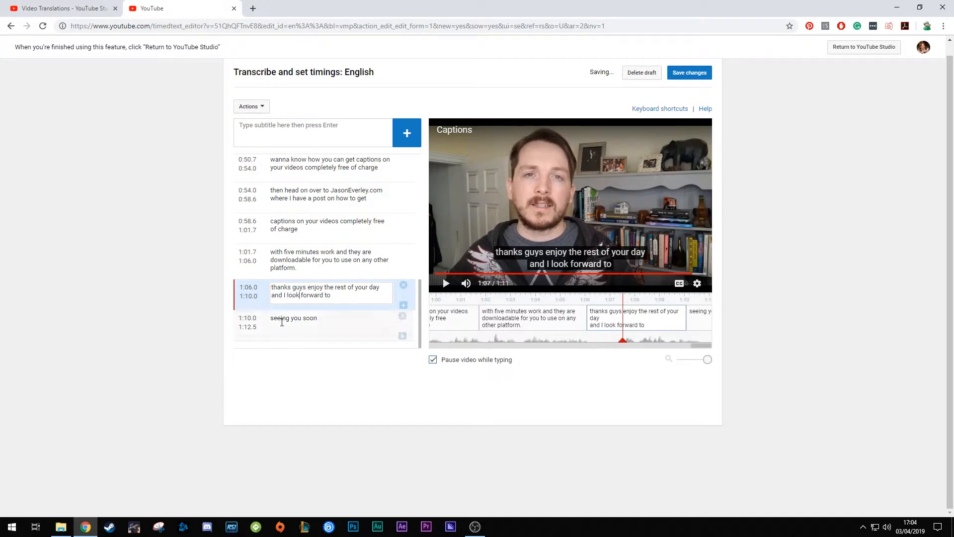
Copy "seeing you soon" from the last caption to the end of the "thanks guys" caption and add a full stop
left_click(318, 320)
left_click_drag(319, 320, 270, 321)
key("ctrl+c")
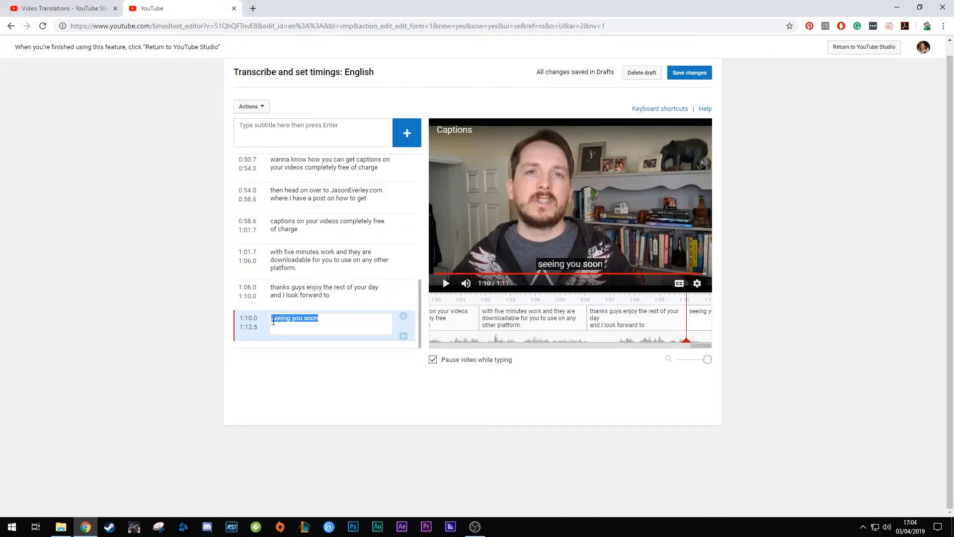
left_click(346, 289)
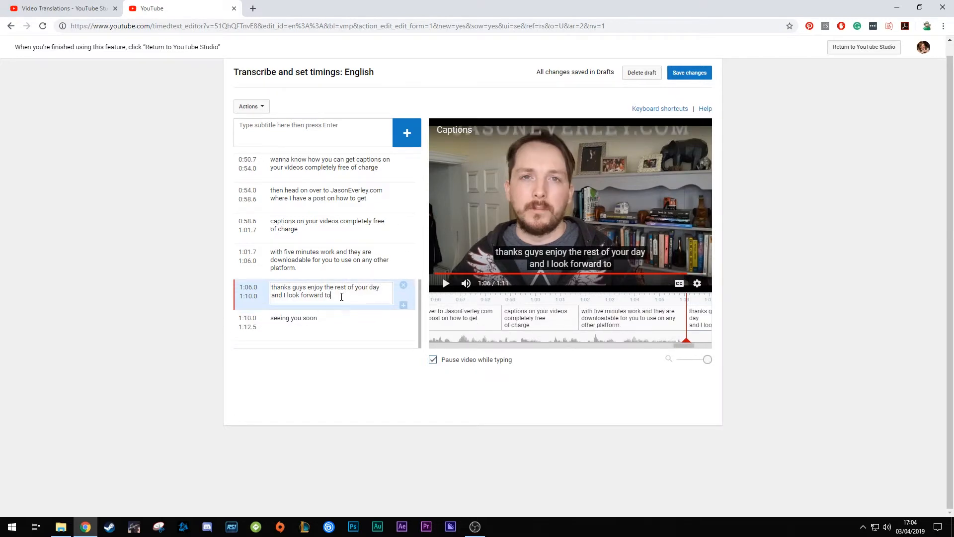
key("ctrl+v")
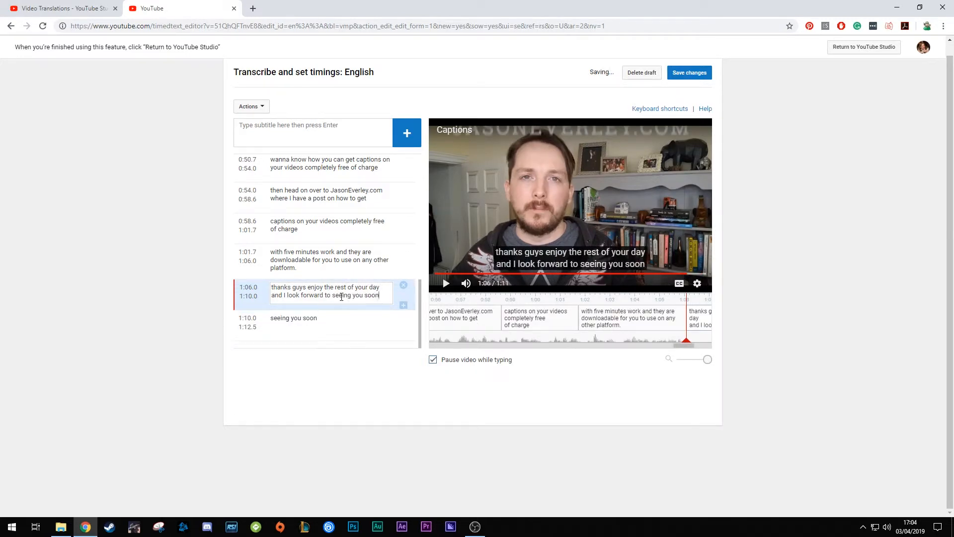
type(".")
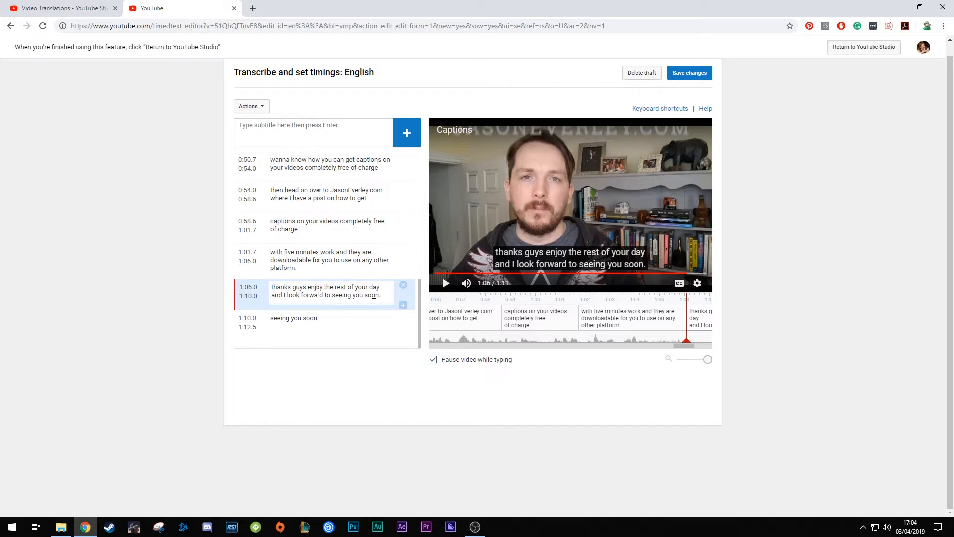
Delete the separate "seeing you soon" caption and set the "thanks guys" caption's end time to 1:12.5
left_click(324, 321)
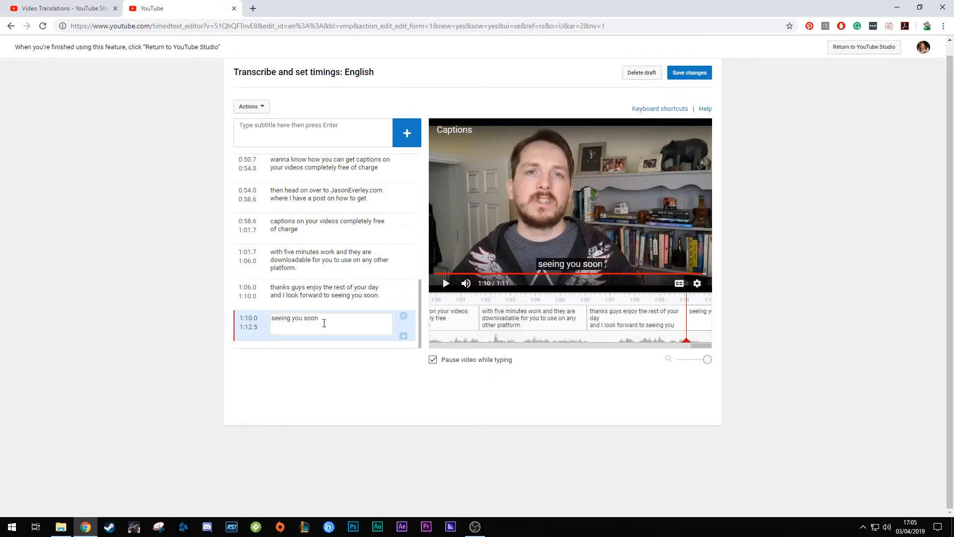
left_click(324, 292)
left_click(324, 319)
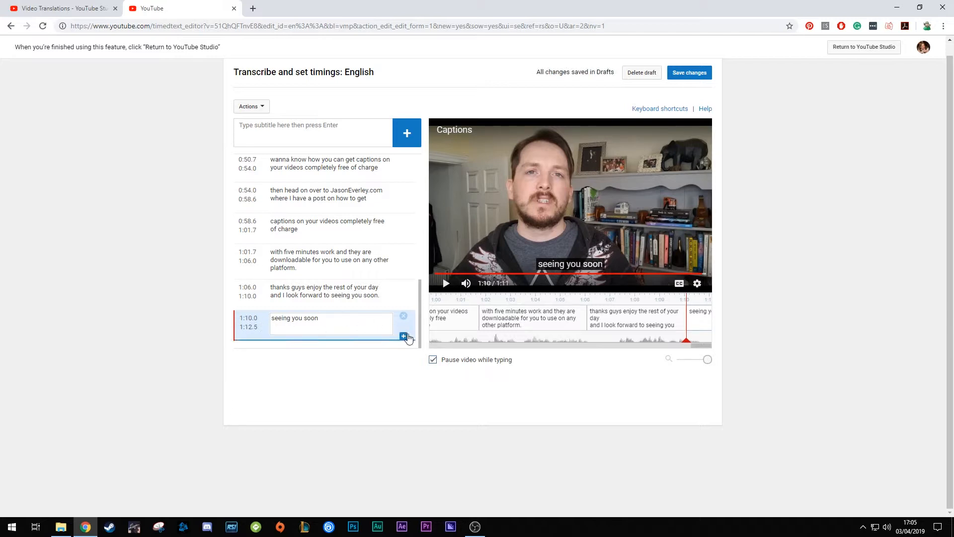
left_click(403, 316)
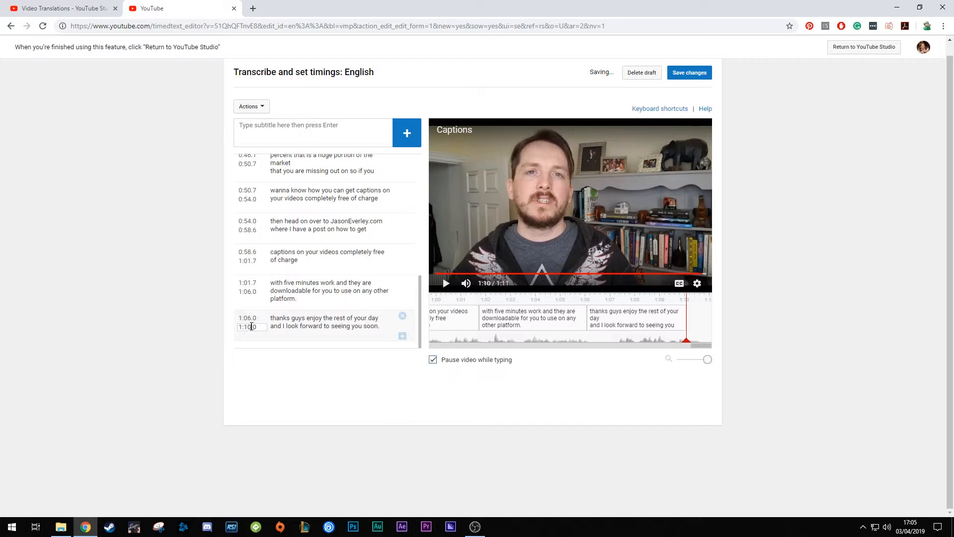
key("BackSpace")
left_click(342, 383)
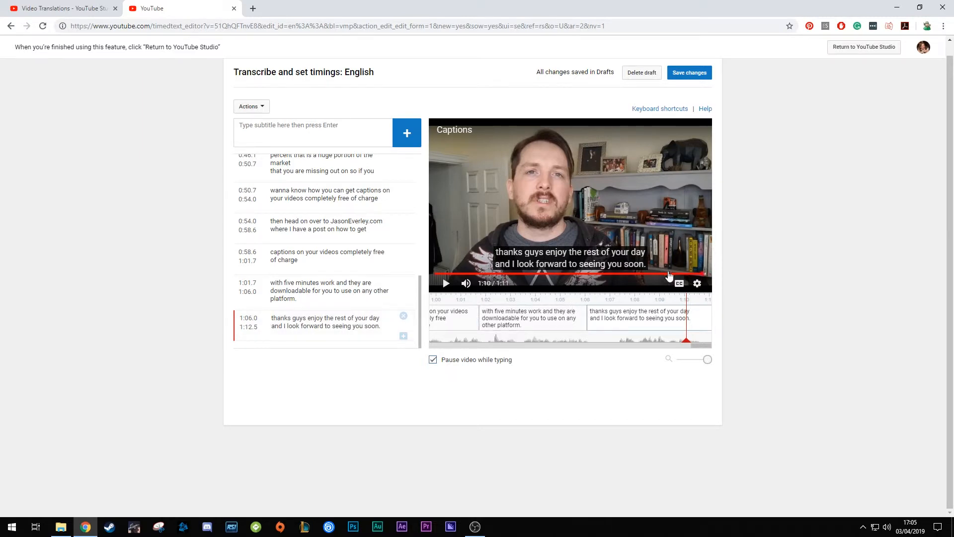
Play the last two captions through to the end of the video to check them, and return to the first caption
left_click_drag(686, 340, 572, 340)
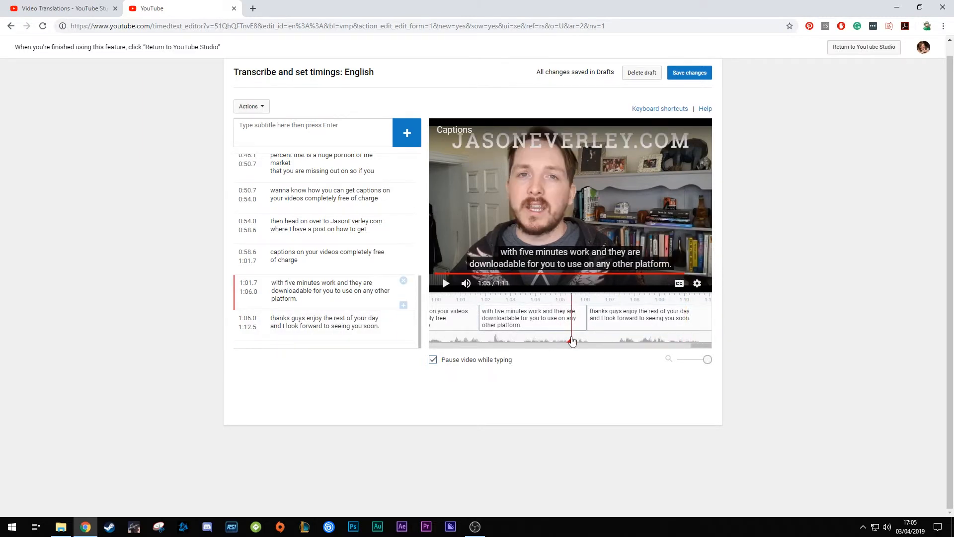
left_click(445, 285)
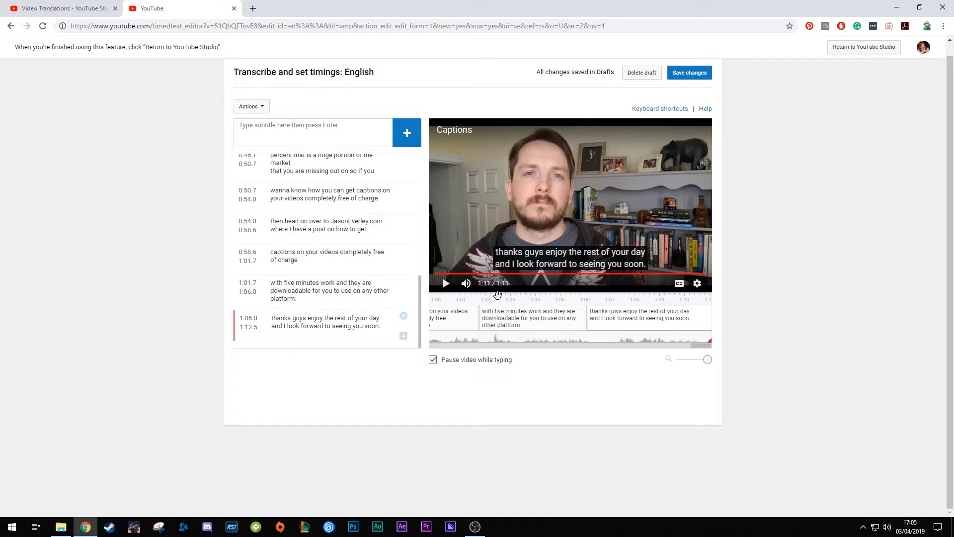
scroll(422, 307, "up", 7)
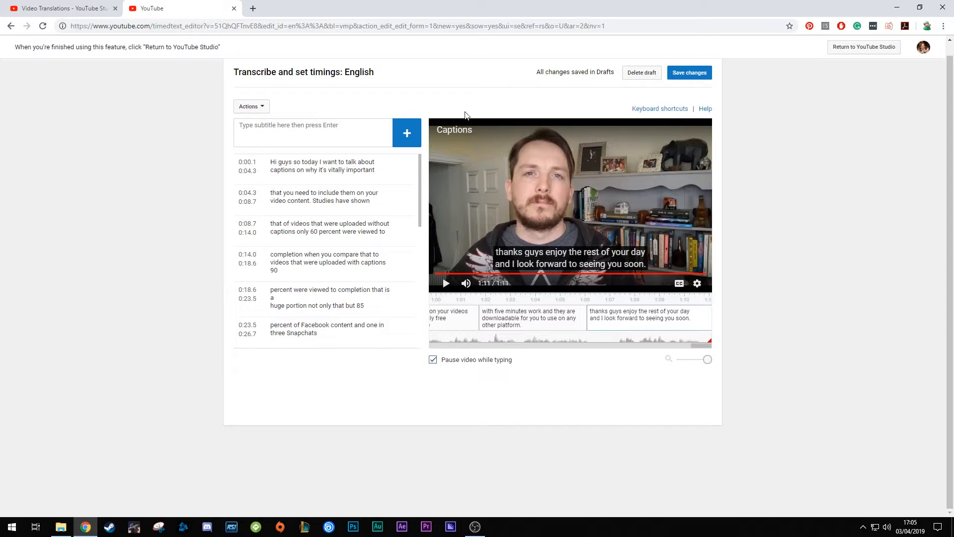
Save and publish the edited English subtitles, return to YouTube Studio and refresh the subtitle status in the language list
left_click(697, 80)
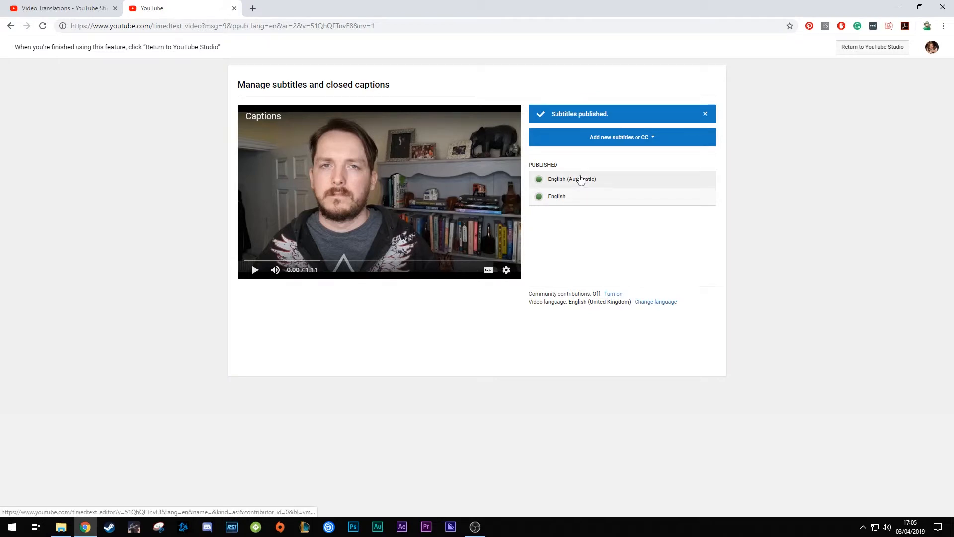
left_click(857, 48)
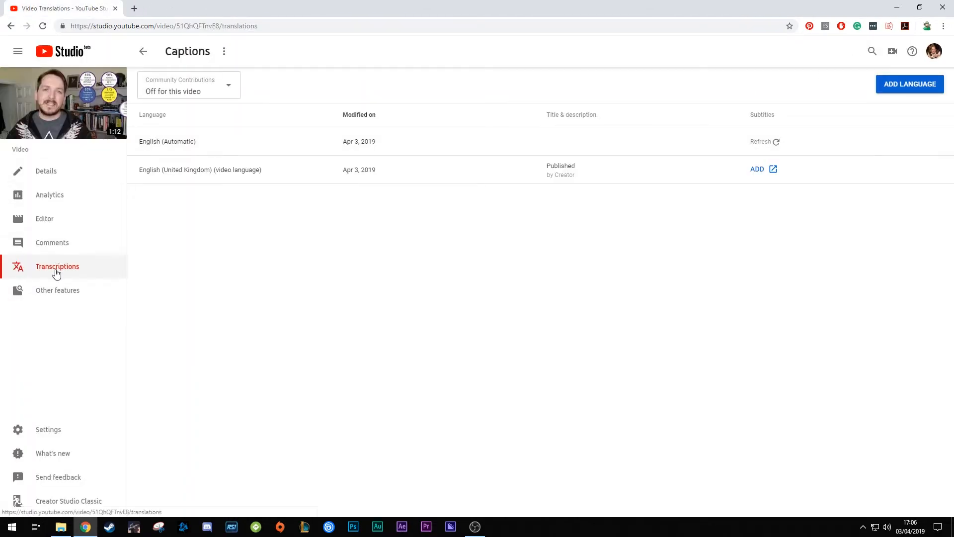
left_click(764, 146)
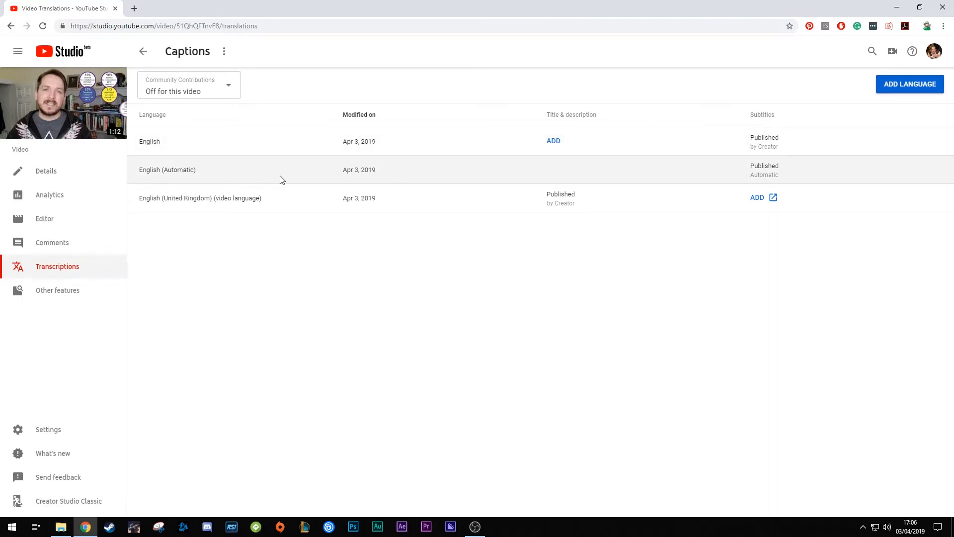
Open the creator-published English subtitles and download them in .srt format
left_click(768, 144)
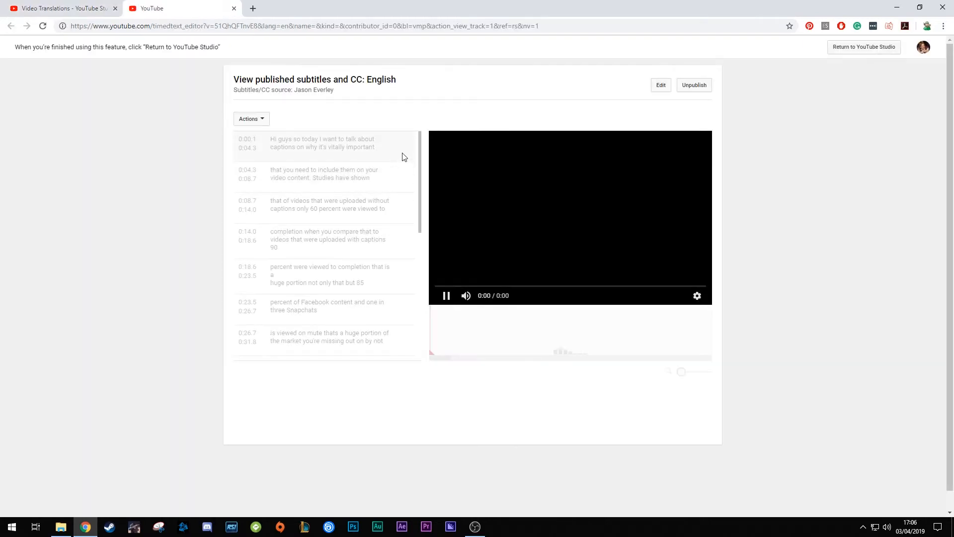
mouse_move(420, 143)
left_mouse_down()
mouse_move(418, 287)
mouse_move(414, 154)
left_mouse_up()
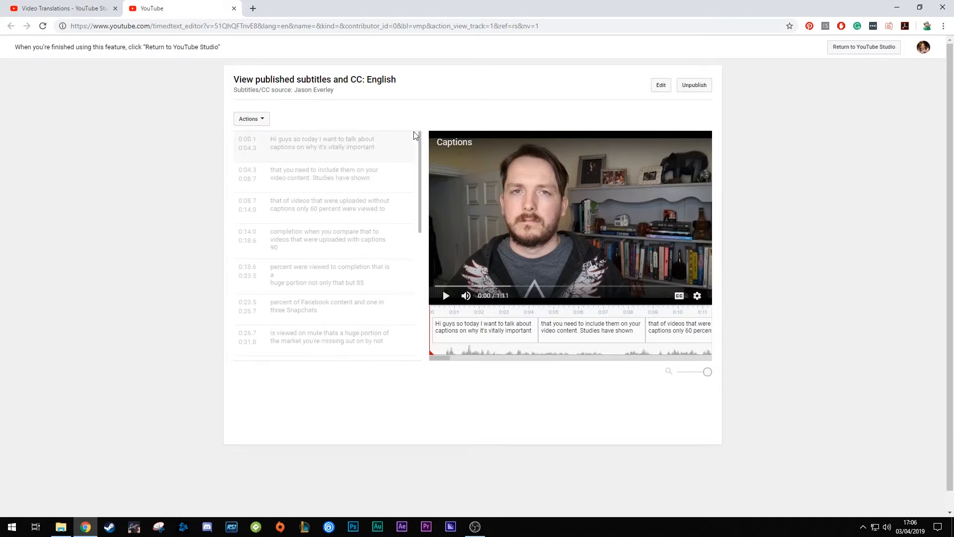
left_click(261, 121)
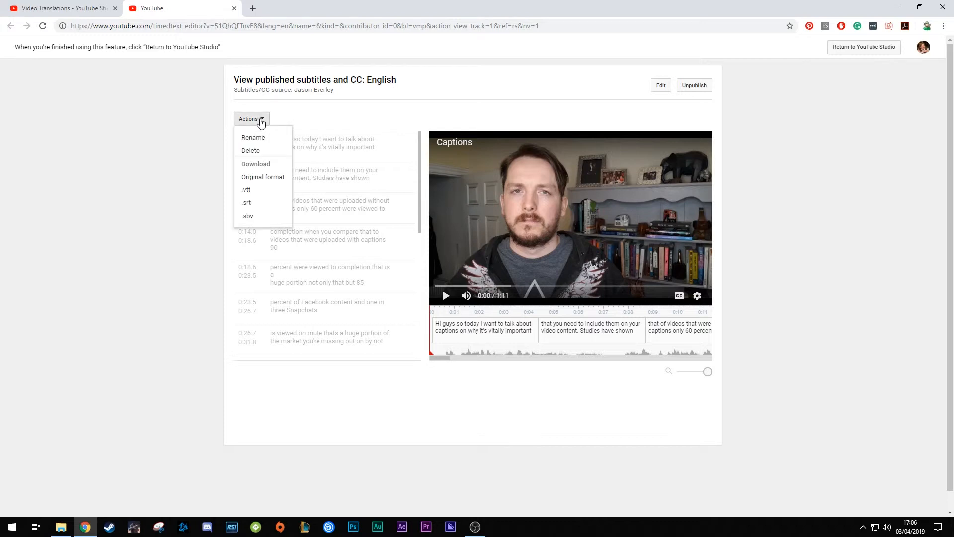
left_click(262, 207)
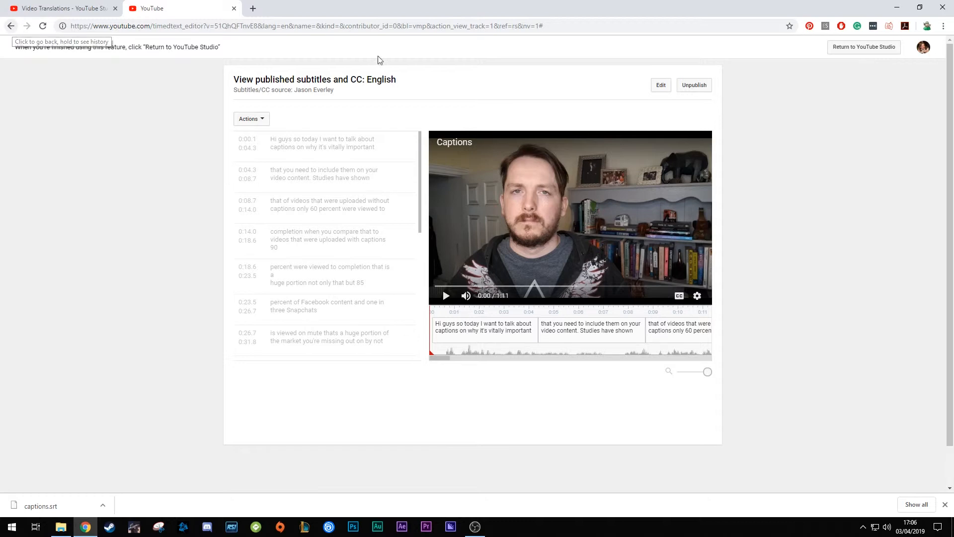
Return to YouTube Studio and delete the unlisted Captions video from the channel's list of uploads
left_click(867, 49)
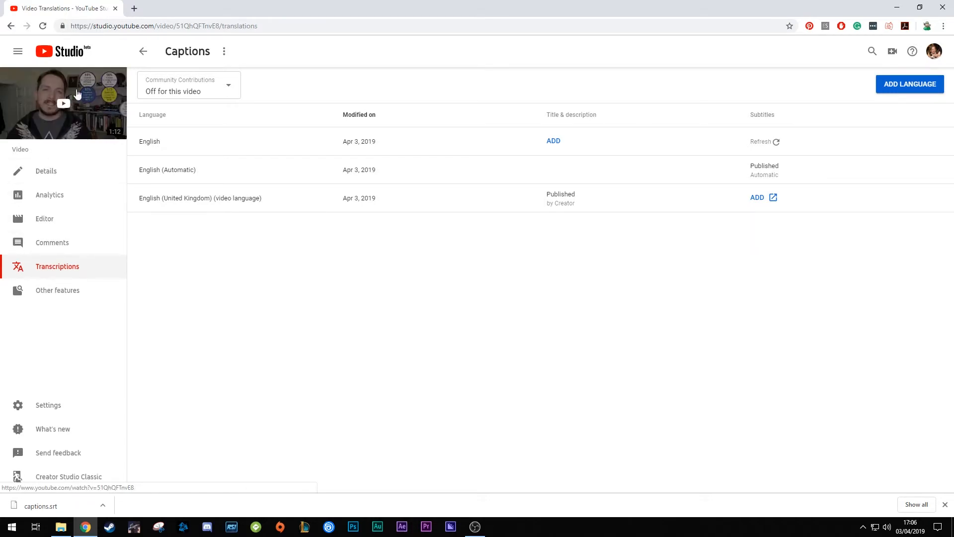
left_click(54, 217)
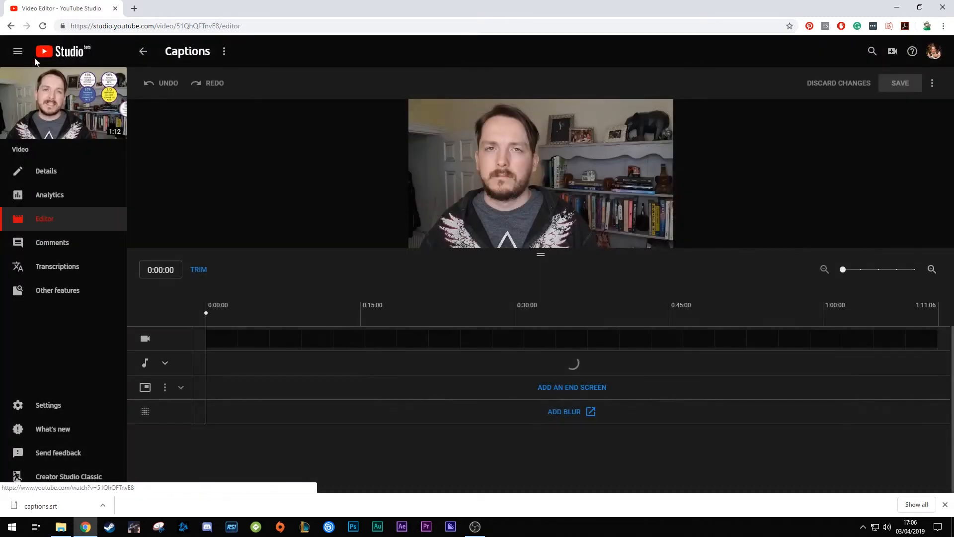
left_click(62, 52)
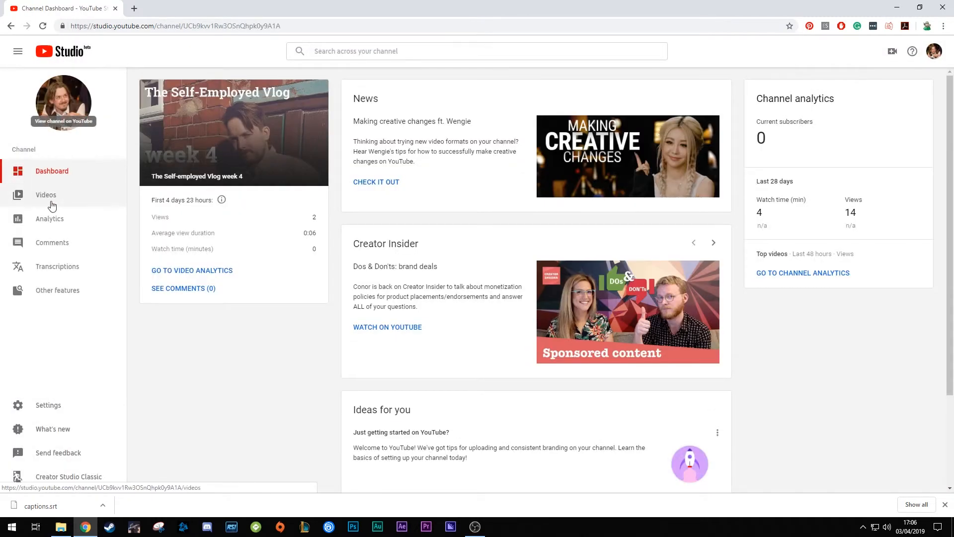
left_click(77, 198)
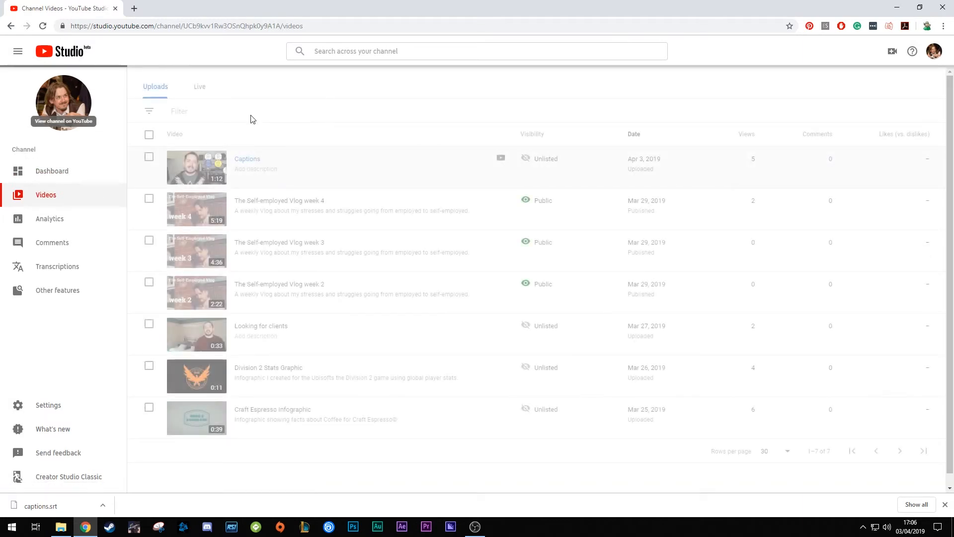
left_click(501, 159)
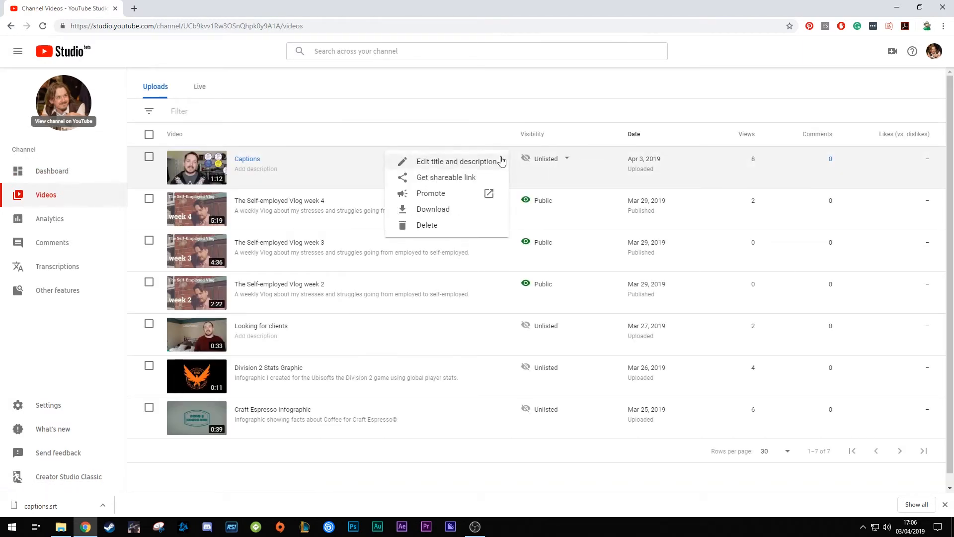
left_click(413, 224)
left_click(395, 301)
left_click(579, 328)
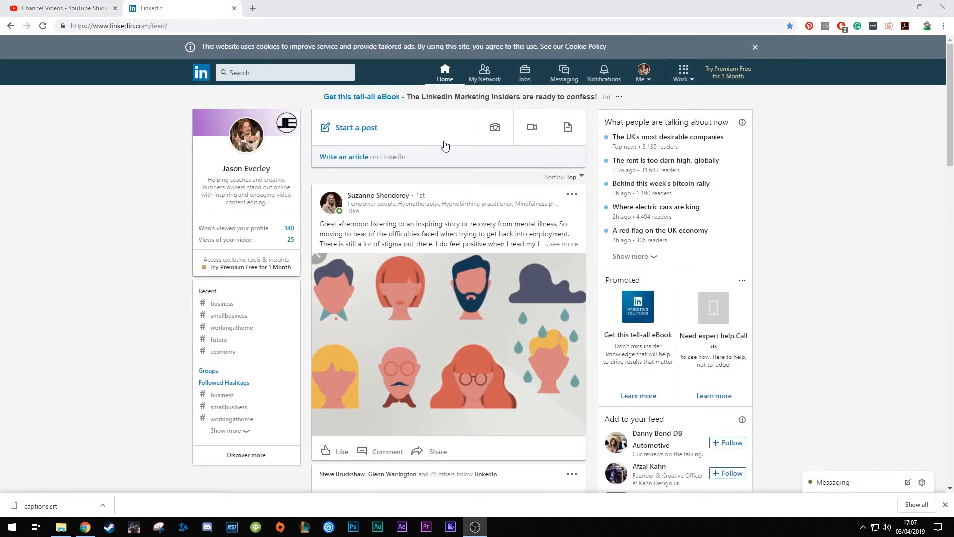
Switch to LinkedIn and start a video post with the Captions video from Business > Videos on the Main M2.0 (G:) drive
left_click(541, 138)
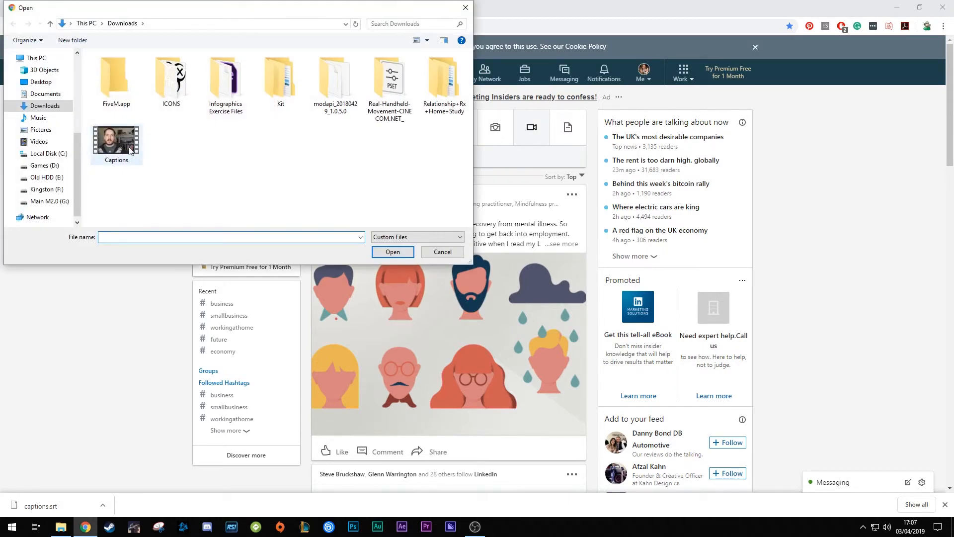
left_click(50, 201)
double_click(121, 90)
double_click(305, 78)
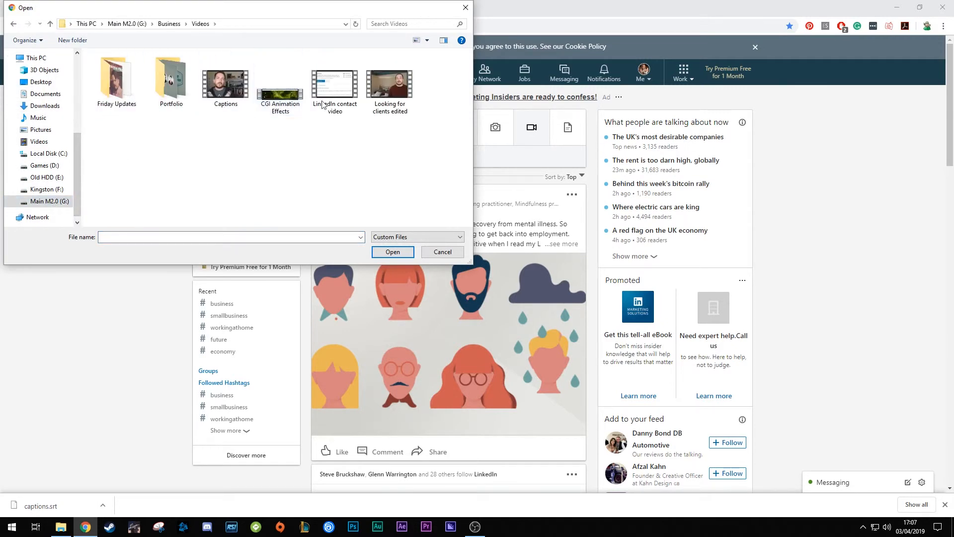
double_click(226, 84)
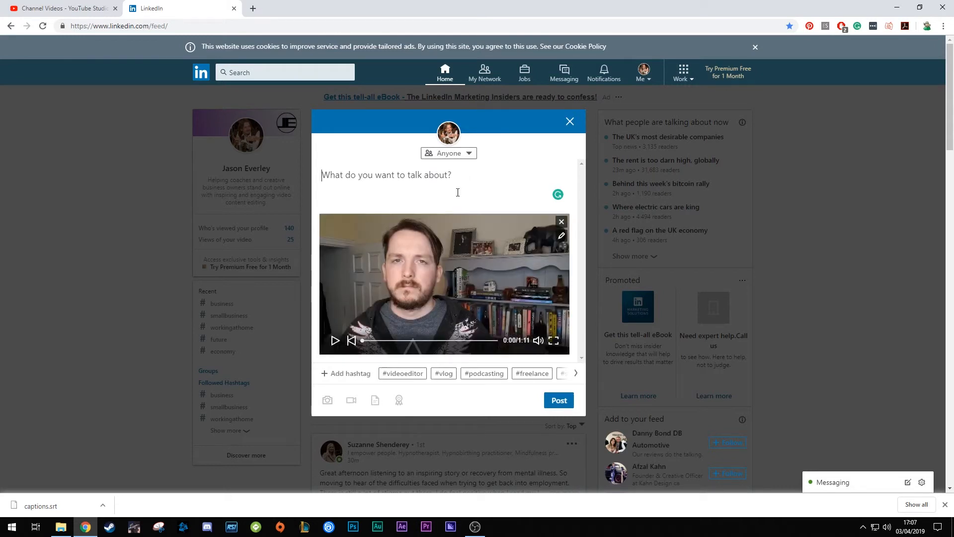
scroll(461, 187, "down", 1)
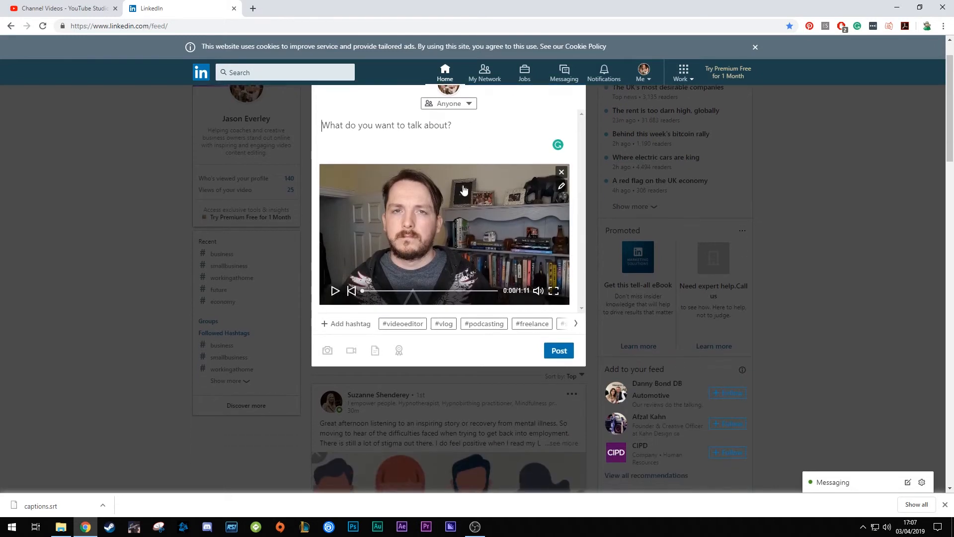
scroll(463, 189, "up", 1)
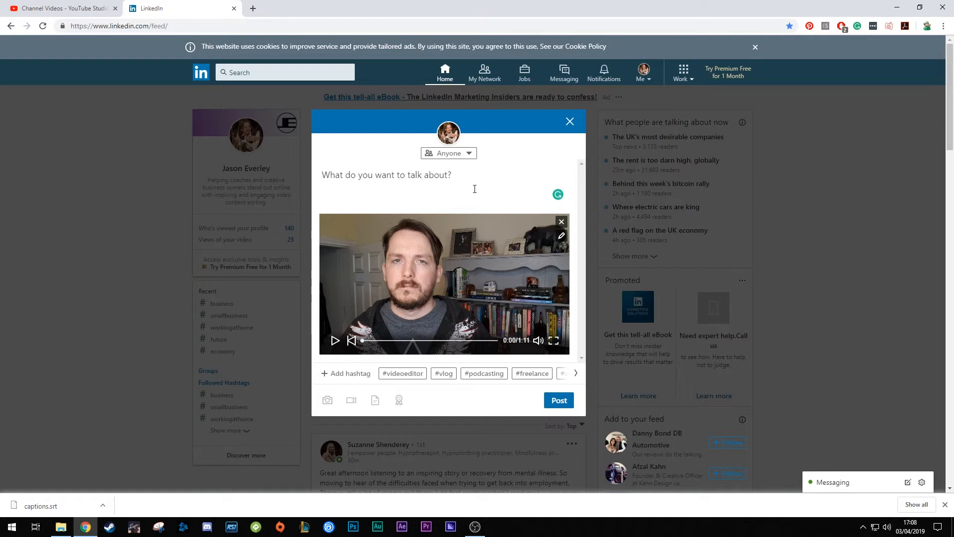
Open the attached video's settings and try to add captions.srt from the Downloads folder as its caption file
left_click(561, 236)
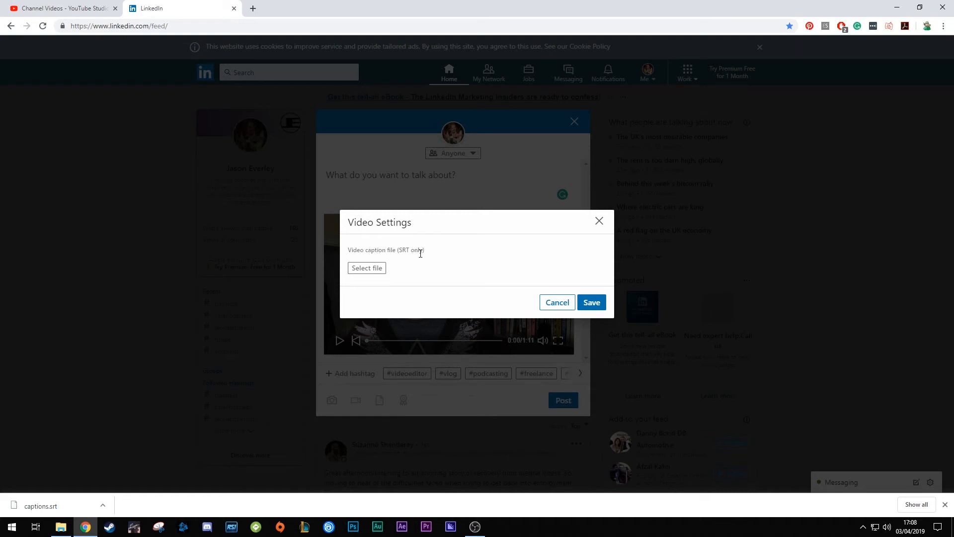
left_click(368, 268)
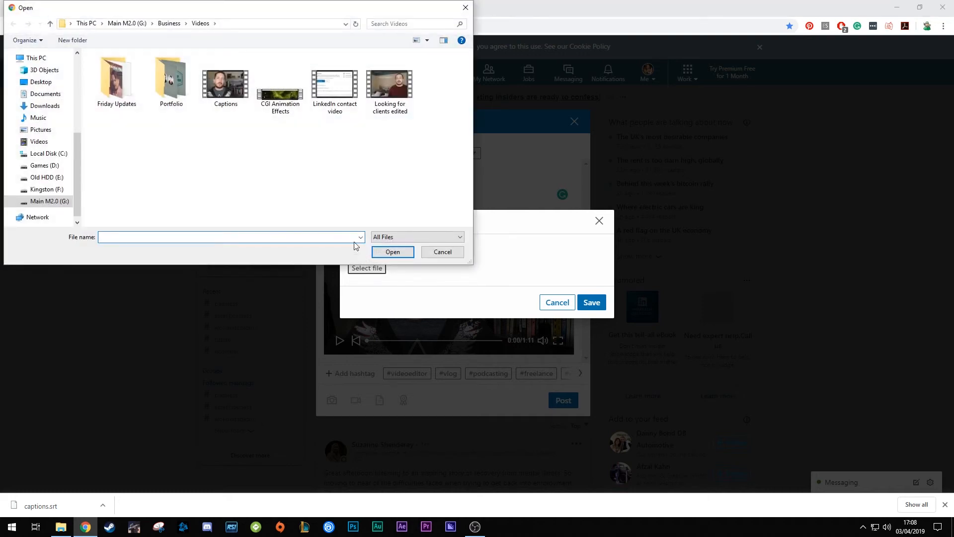
left_click(45, 105)
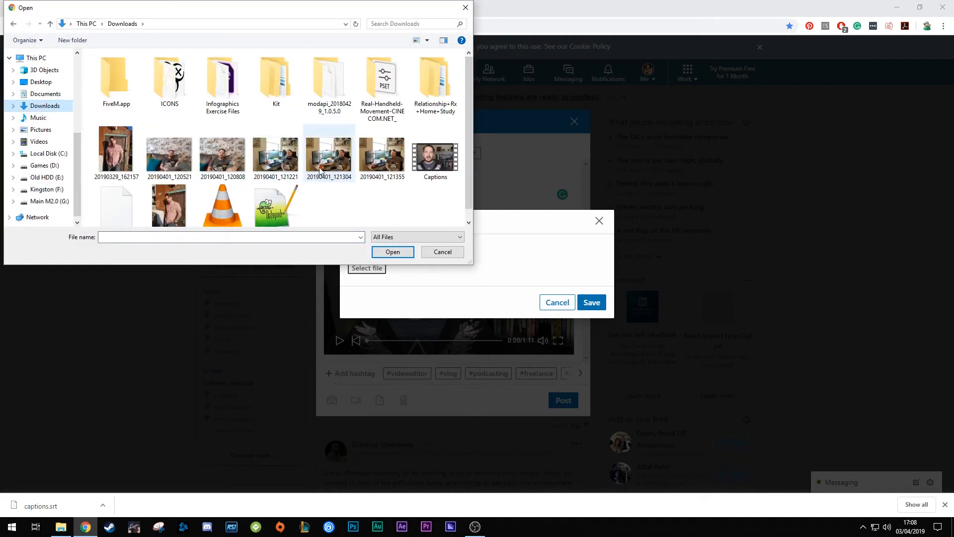
scroll(309, 198, "down", 1)
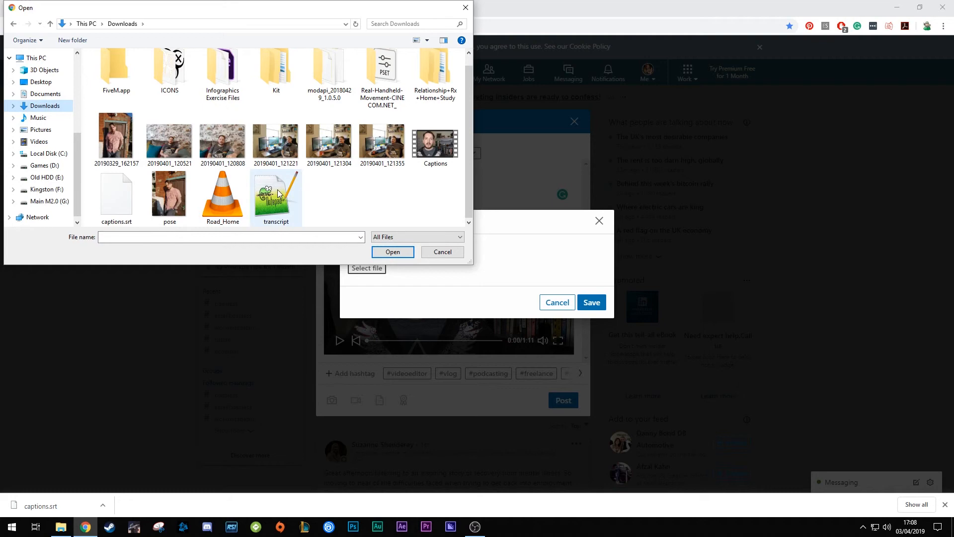
double_click(127, 198)
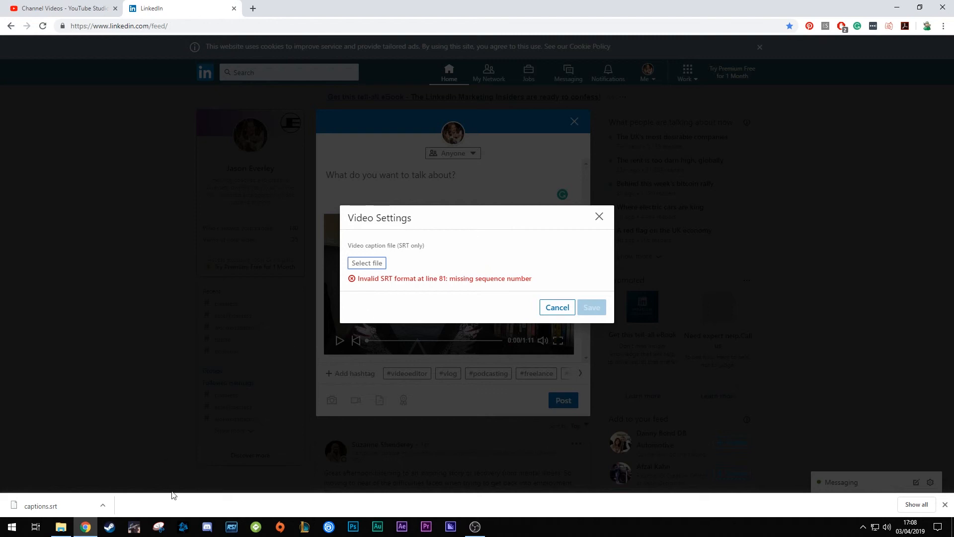
Open captions.srt in Notepad++, remove the two empty lines after the last caption, save the file and close the editor
left_click(60, 526)
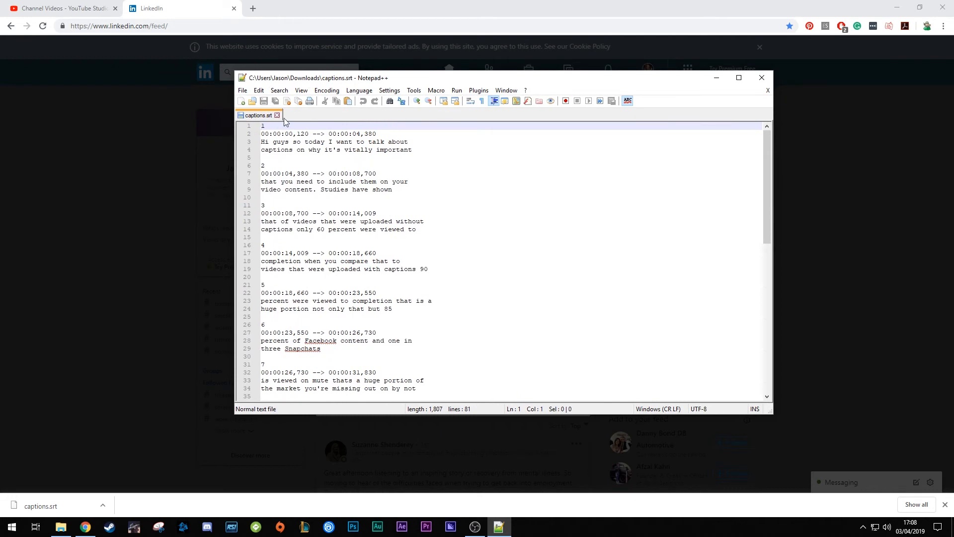
scroll(370, 199, "down", 2)
scroll(369, 199, "up", 2)
scroll(369, 199, "down", 5)
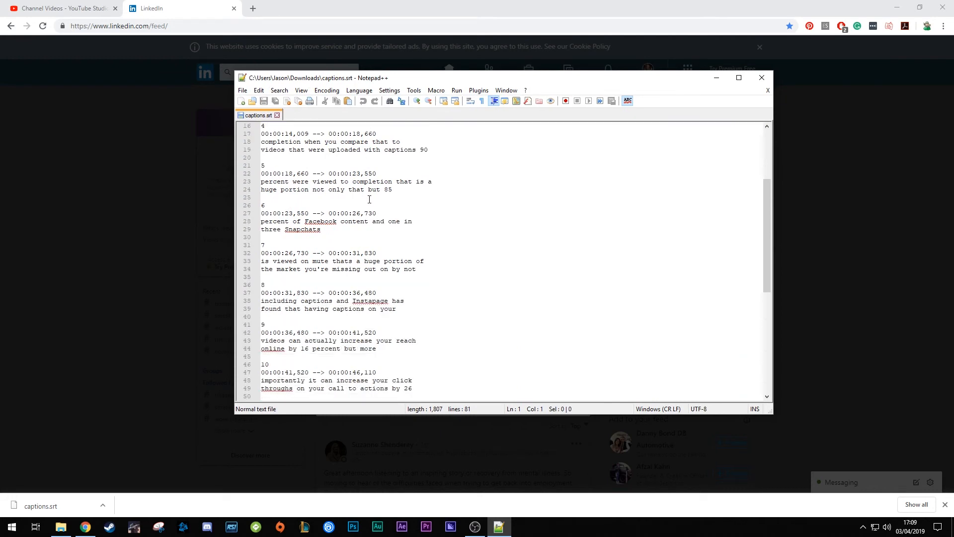
scroll(369, 199, "down", 10)
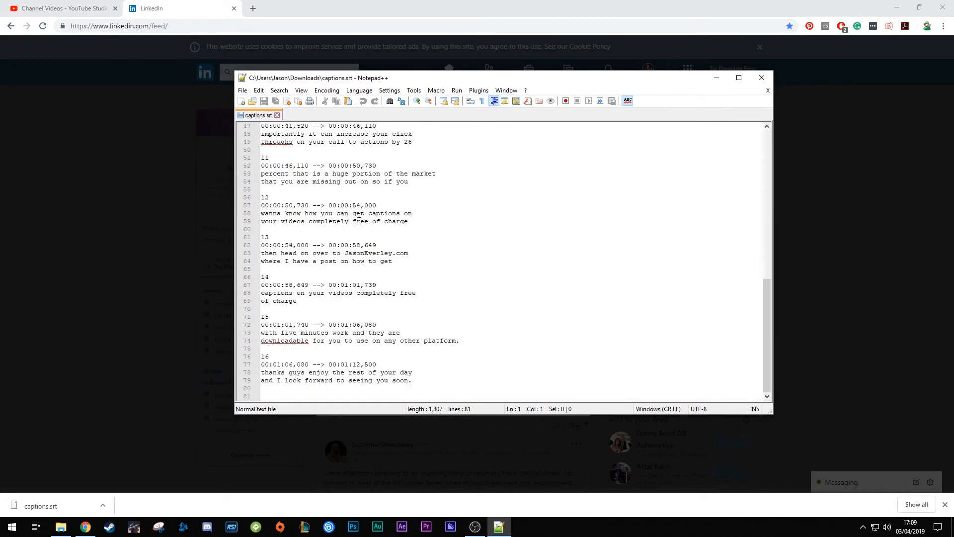
left_click(274, 394)
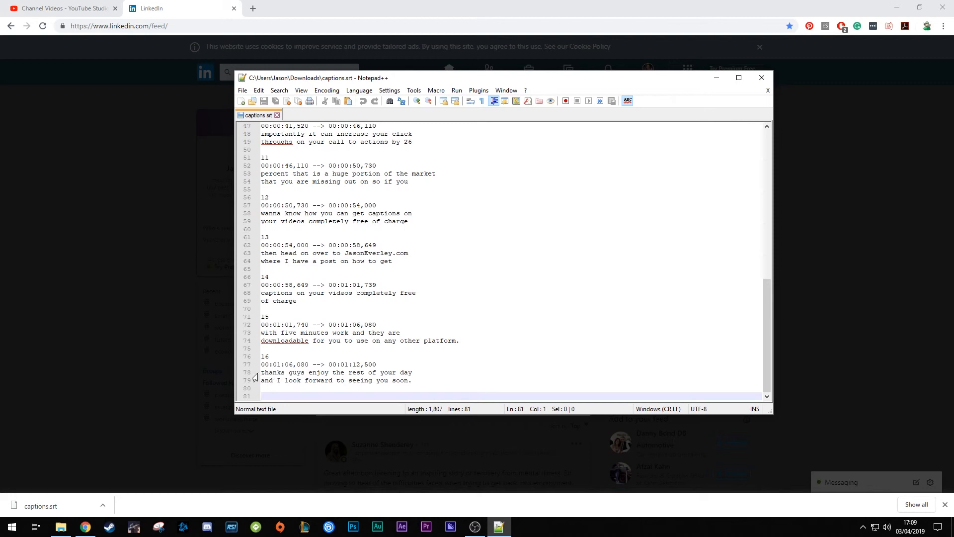
key("BackSpace")
key("BackSpace")
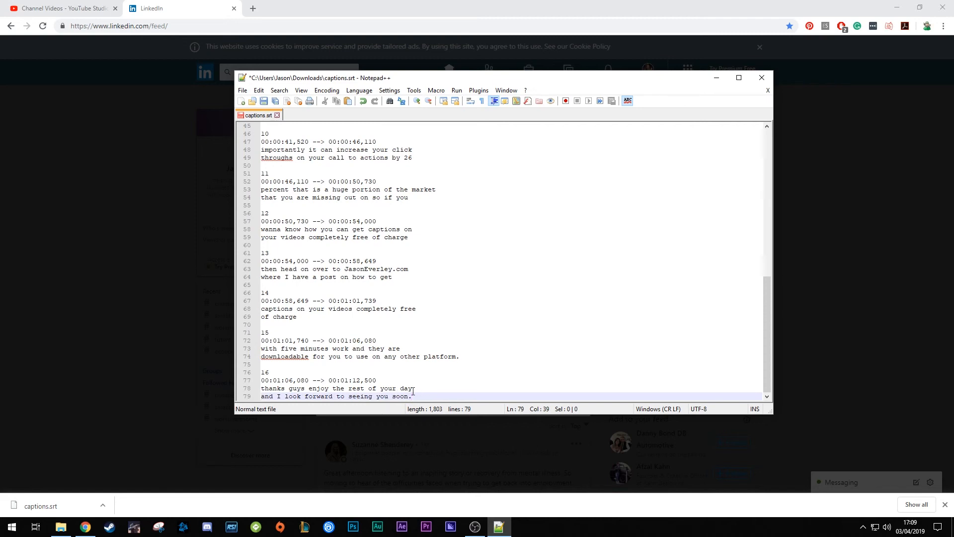
left_click(265, 102)
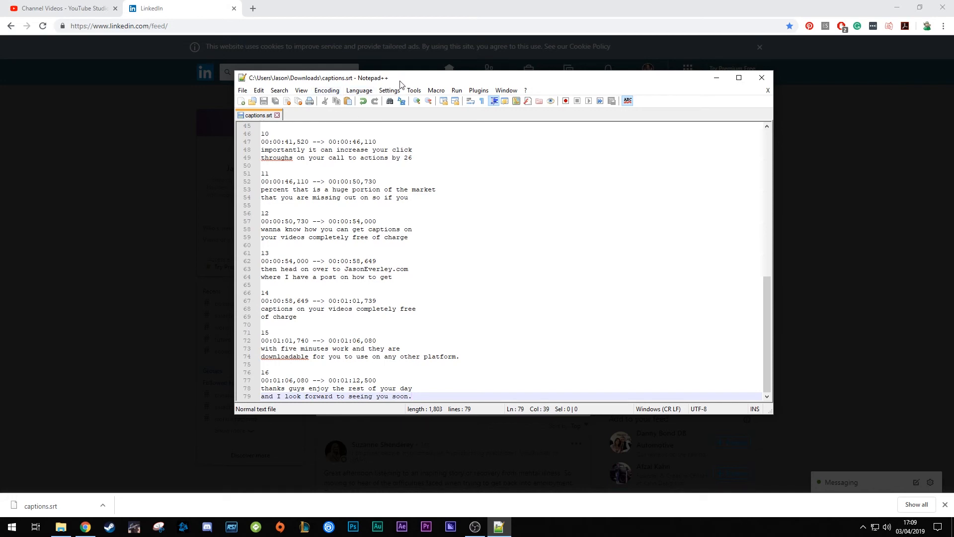
left_click(763, 80)
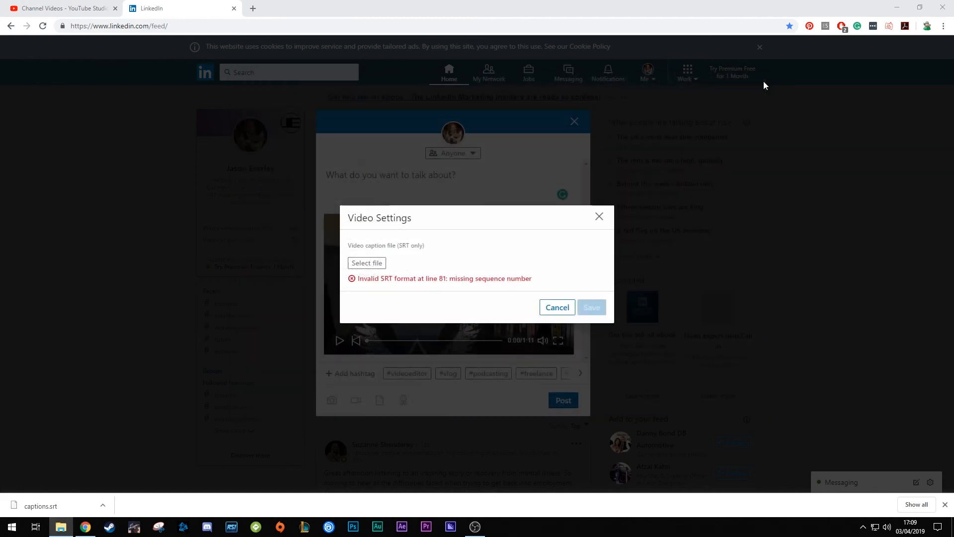
Select the corrected captions.srt from Downloads as the LinkedIn video's caption file and save the video settings
left_click(370, 266)
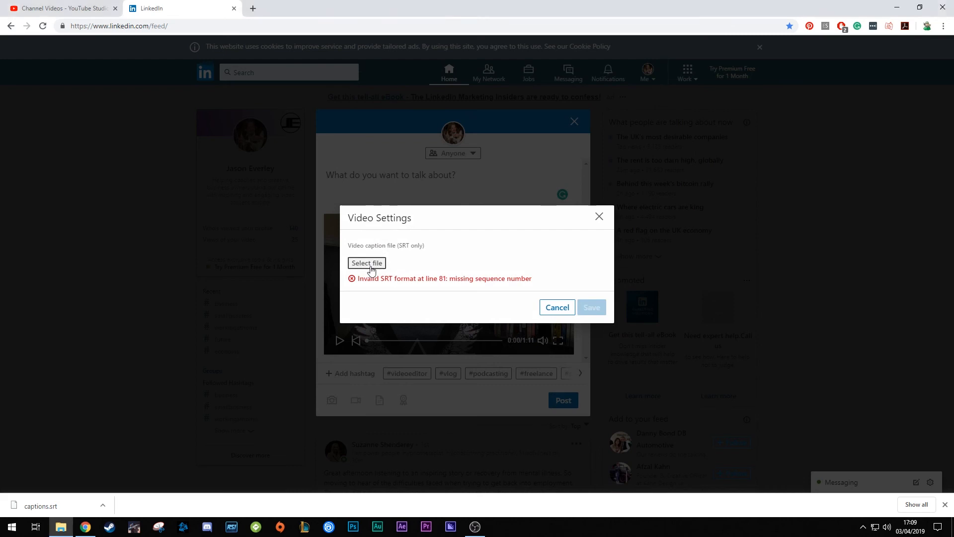
scroll(332, 213, "down", 1)
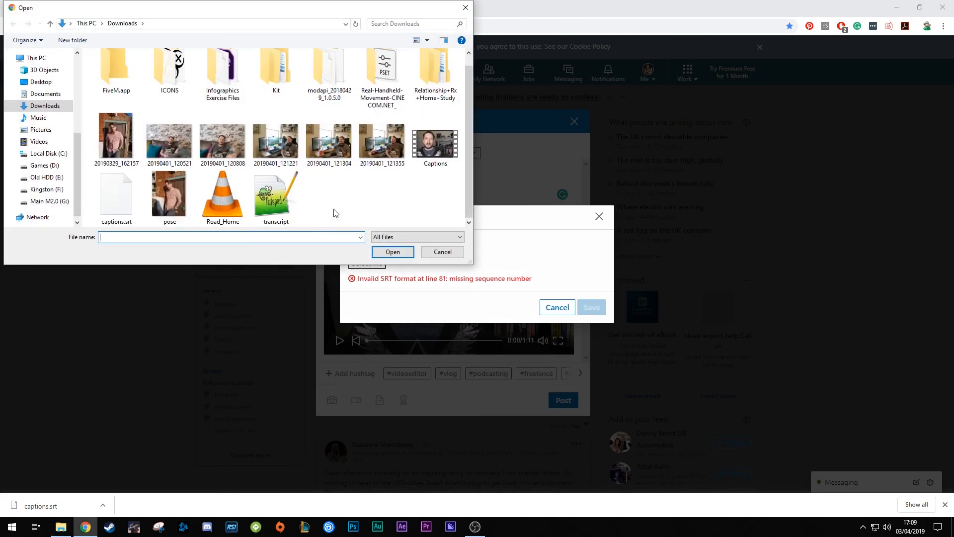
double_click(122, 211)
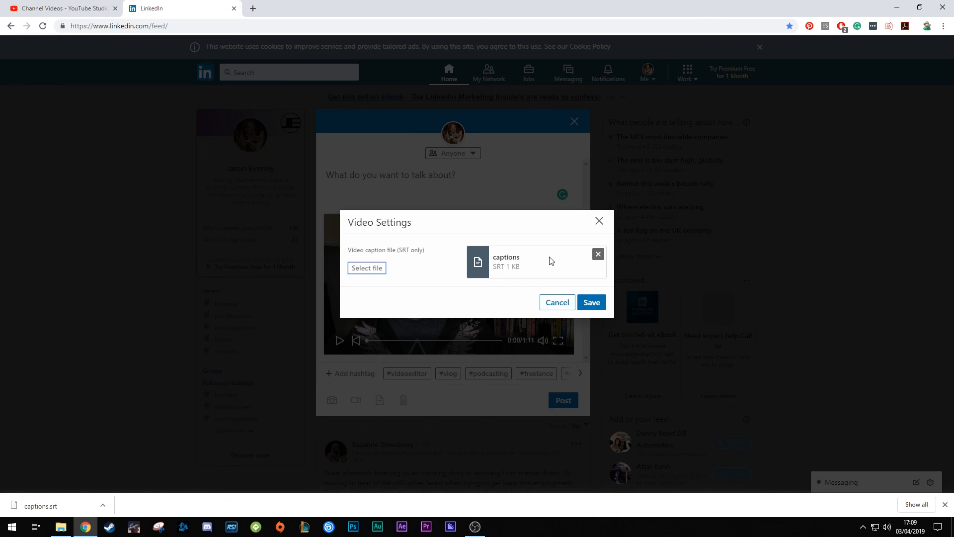
left_click(592, 301)
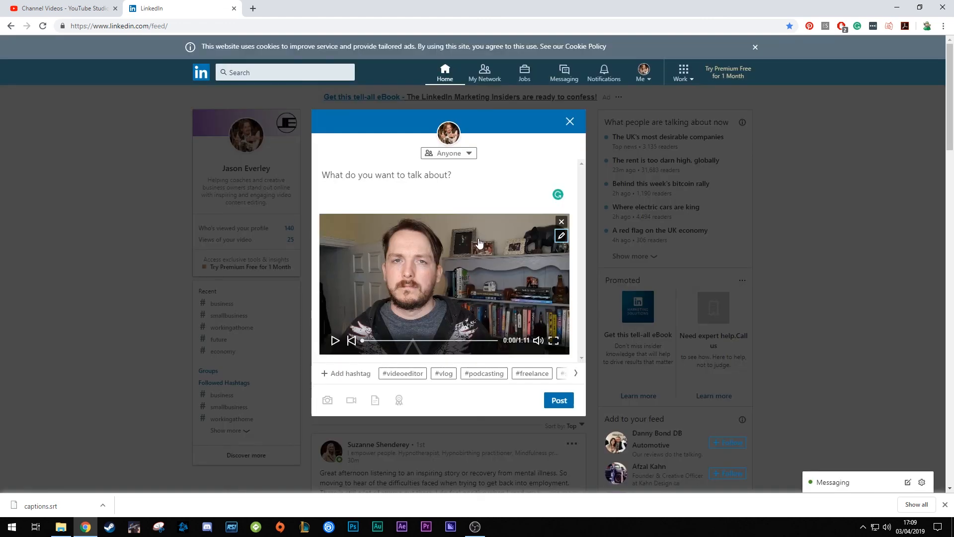